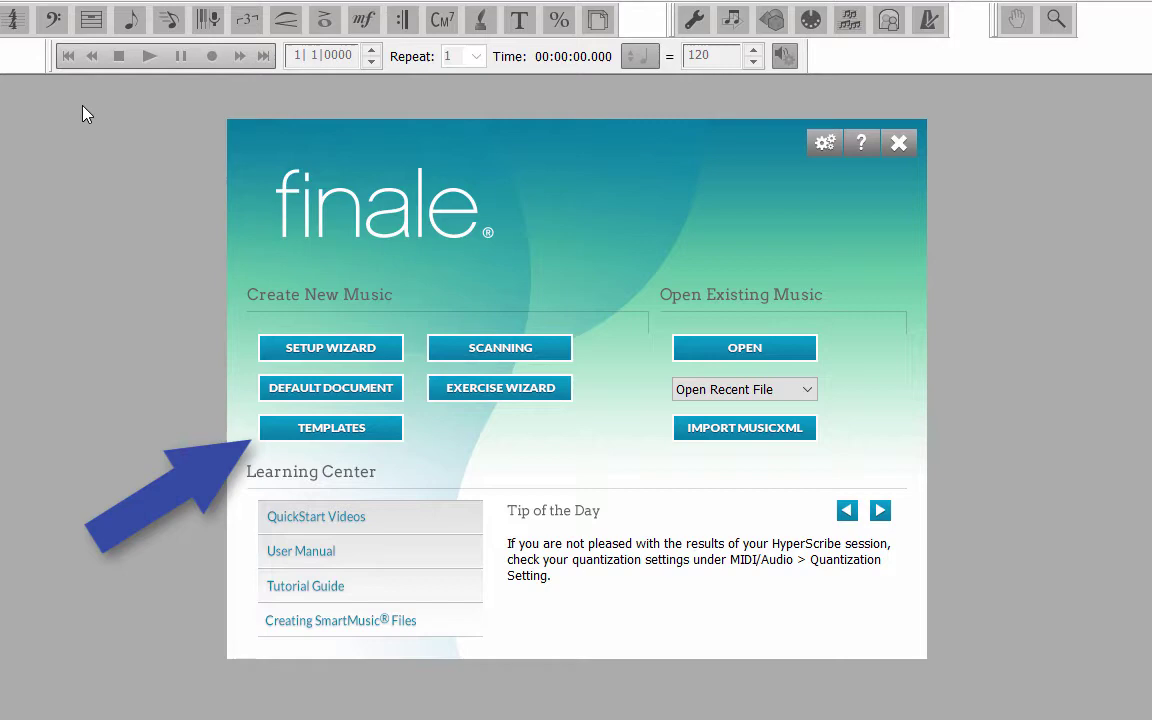
- Browse the Band and Orchestral template folders, then close the browser without opening a template
{"action": "left_click", "coordinate": [388, 437]}
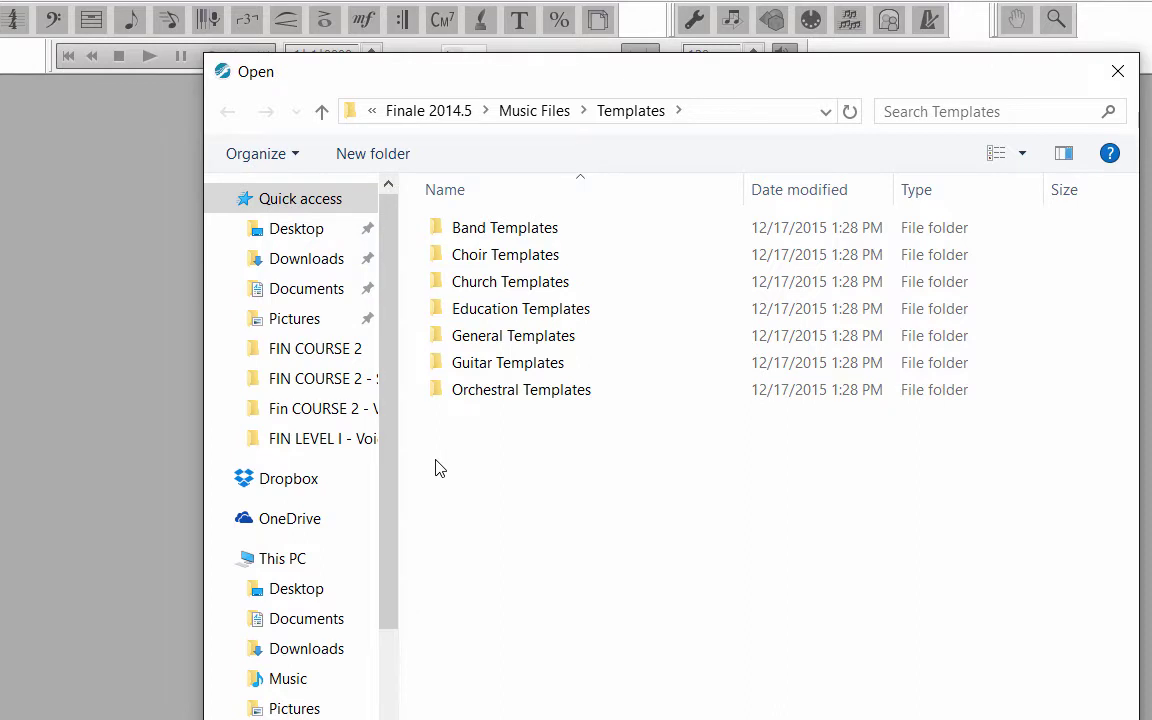
{"action": "double_click", "coordinate": [550, 229]}
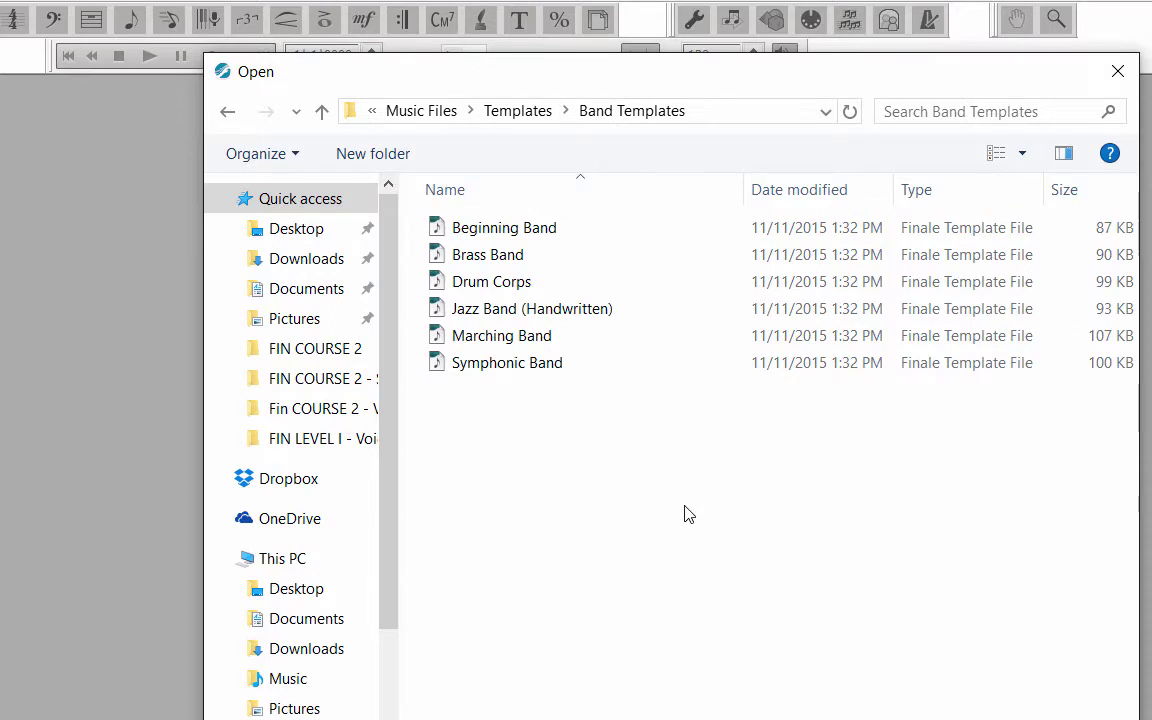
{"action": "left_click", "coordinate": [324, 113]}
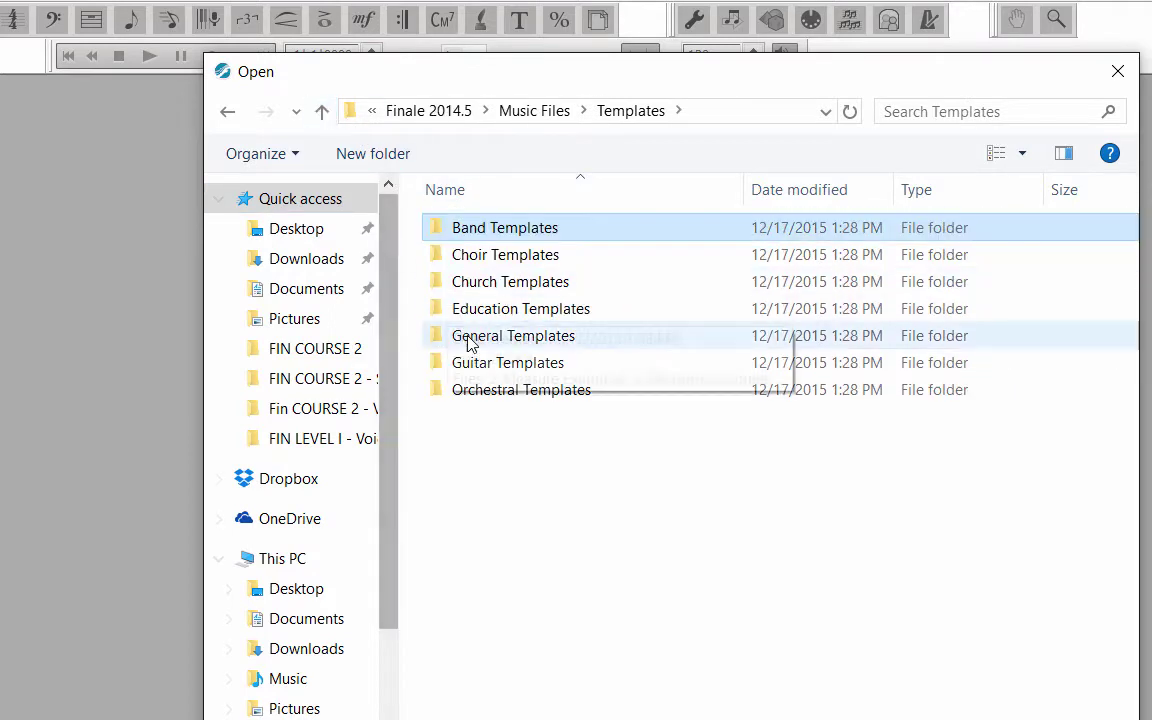
{"action": "double_click", "coordinate": [563, 393]}
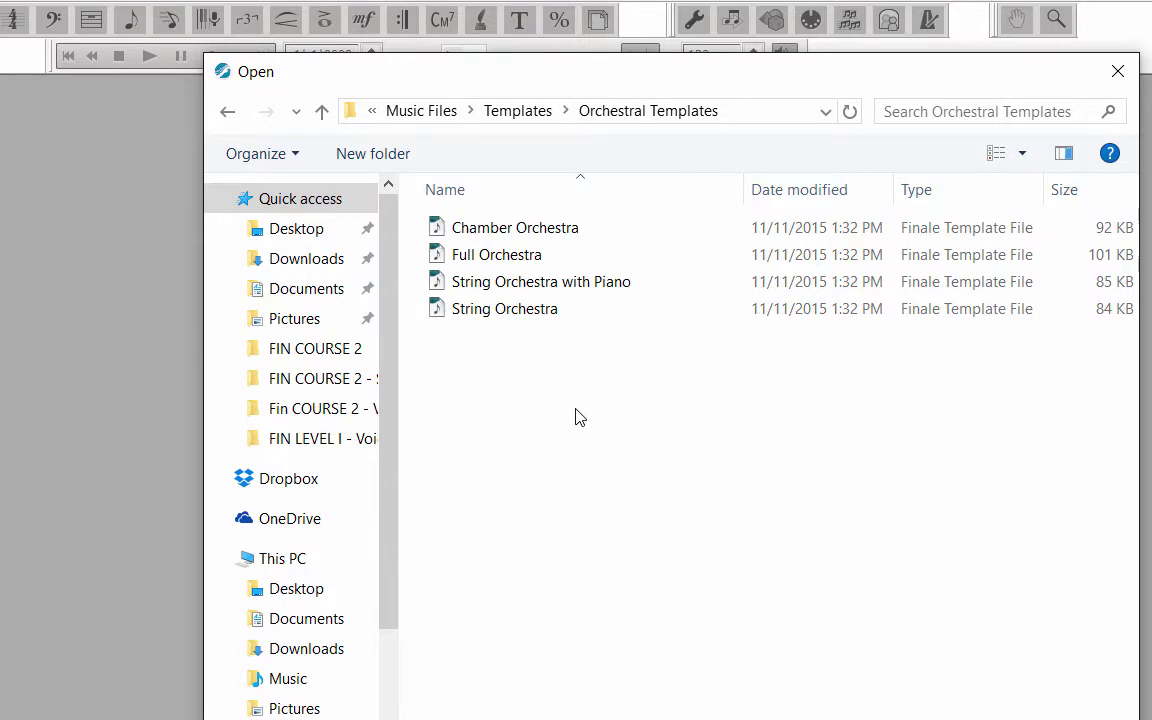
{"action": "left_click", "coordinate": [1118, 72]}
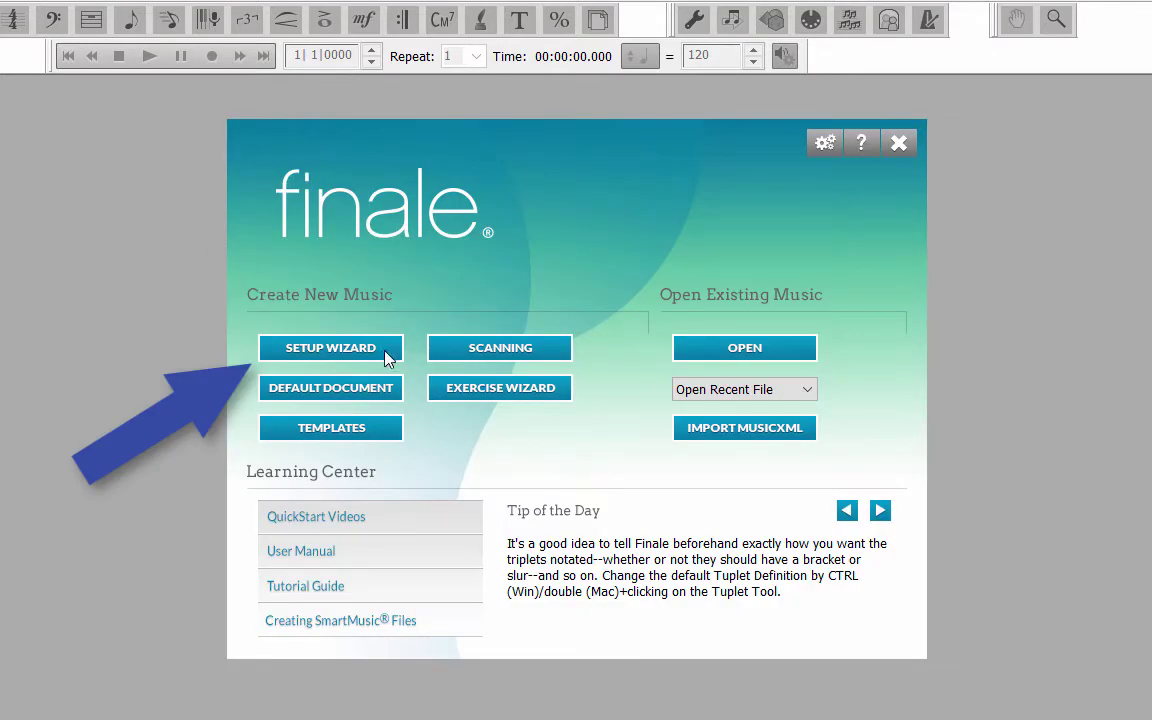
- Launch the Setup Wizard from Finale's Launch Window
{"action": "left_click", "coordinate": [388, 358]}
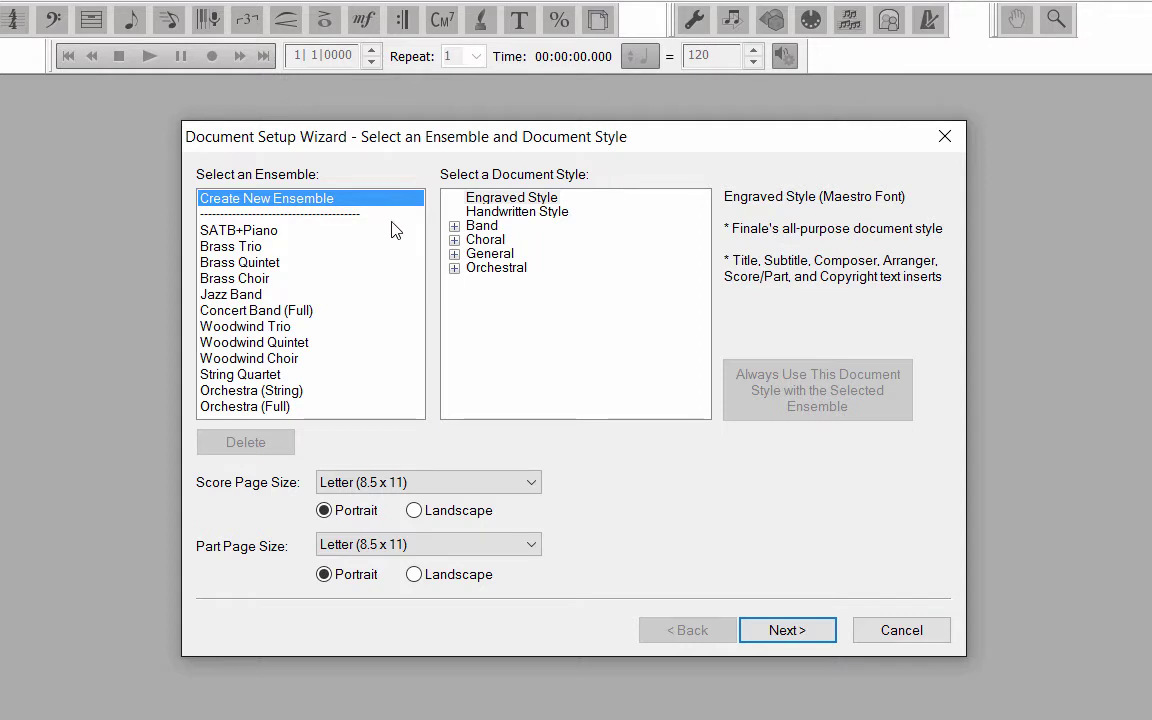
- Preview the Band, Jazz Band and Marching Band document styles, ending on Marching Band
{"action": "left_click", "coordinate": [510, 197]}
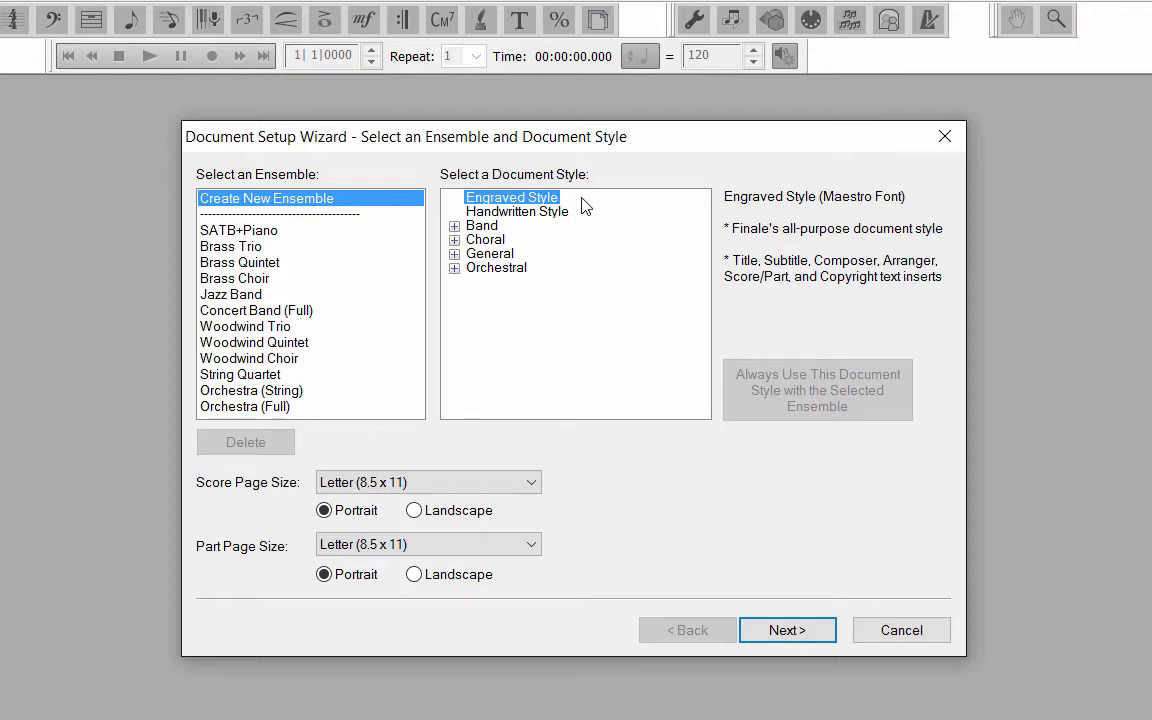
{"action": "left_click", "coordinate": [455, 227]}
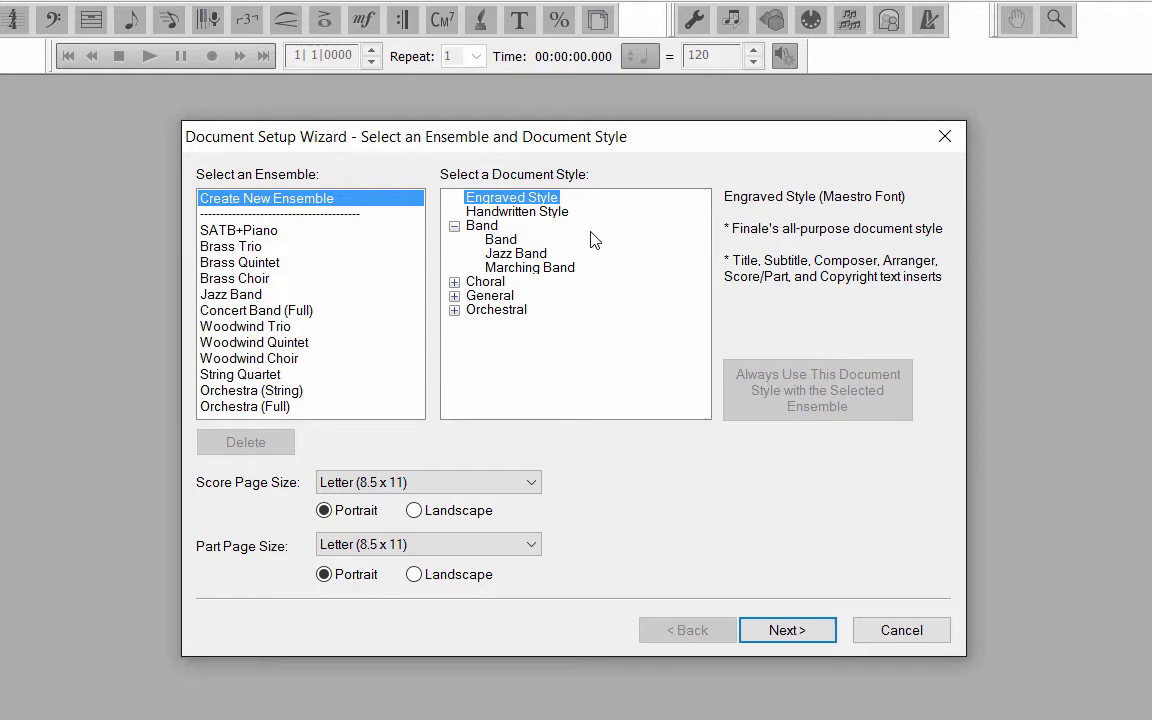
{"action": "left_click", "coordinate": [510, 241]}
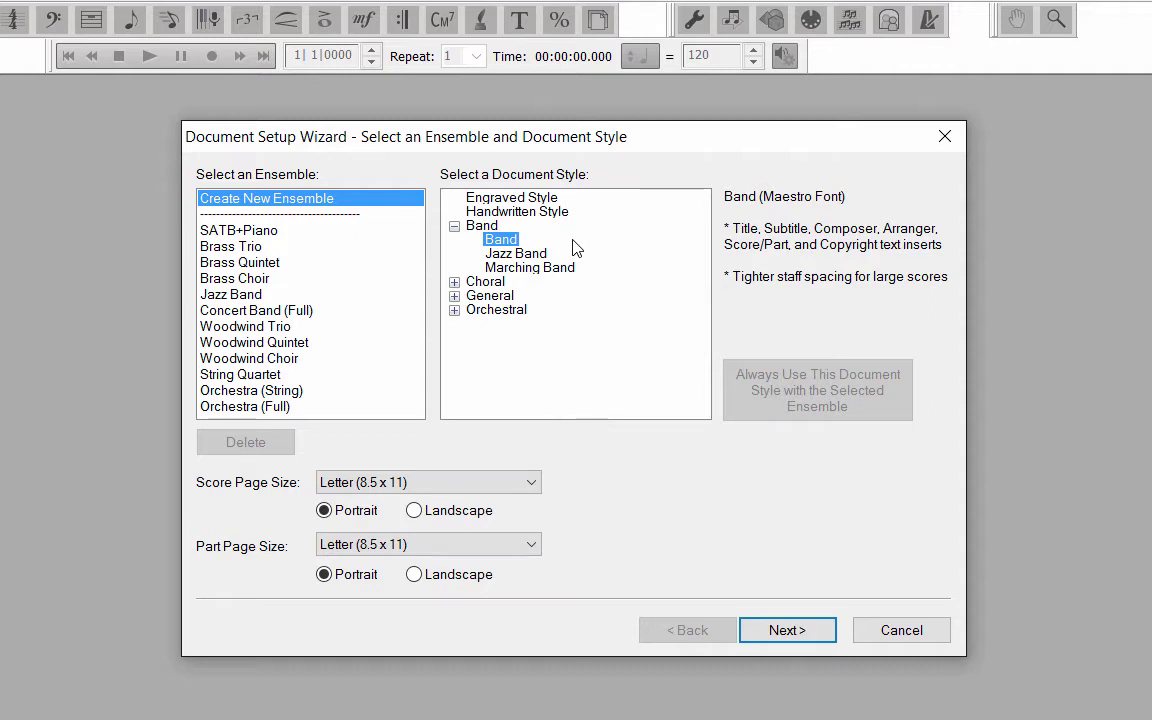
{"action": "left_click", "coordinate": [545, 257]}
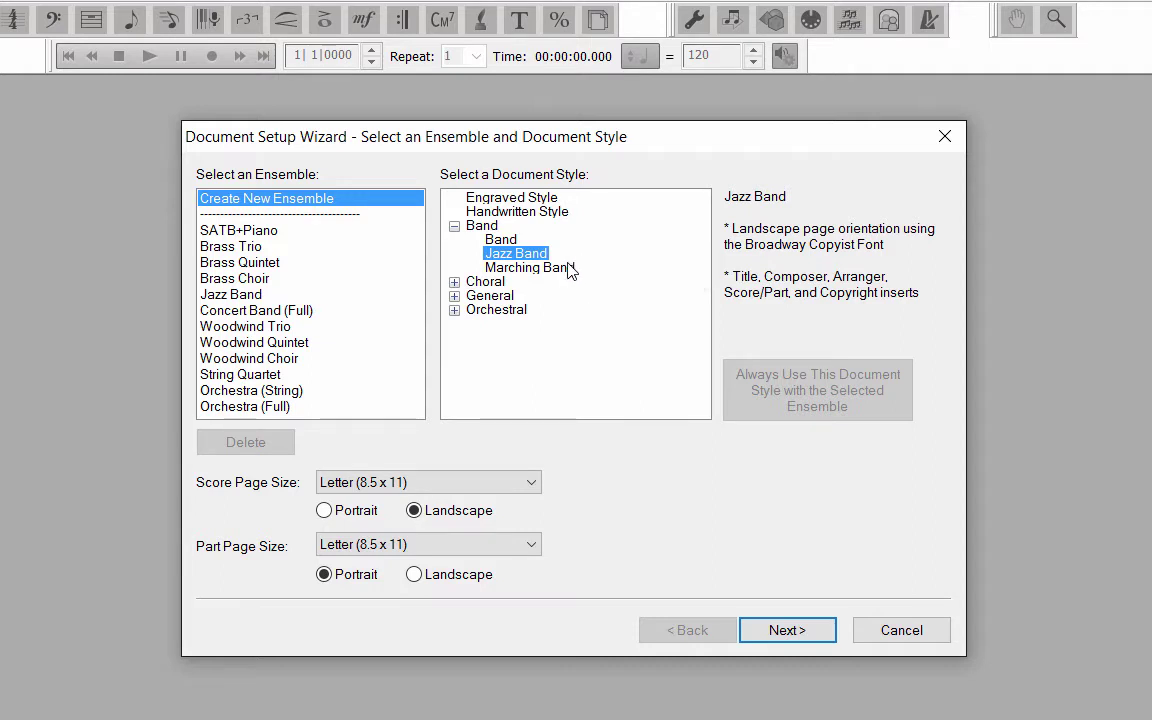
{"action": "left_click", "coordinate": [570, 267]}
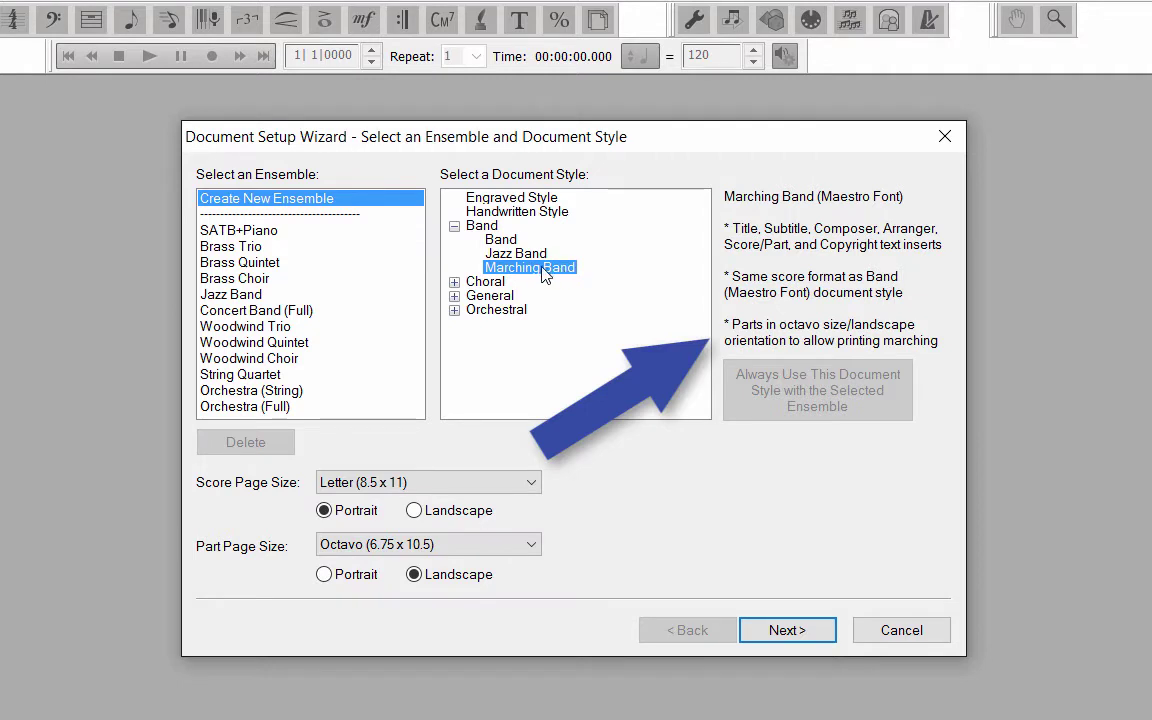
- Preview Orchestra (Maestro) and Orchestra (Engraver), then choose Engraved Style (Maestro Font)
{"action": "left_click", "coordinate": [455, 311]}
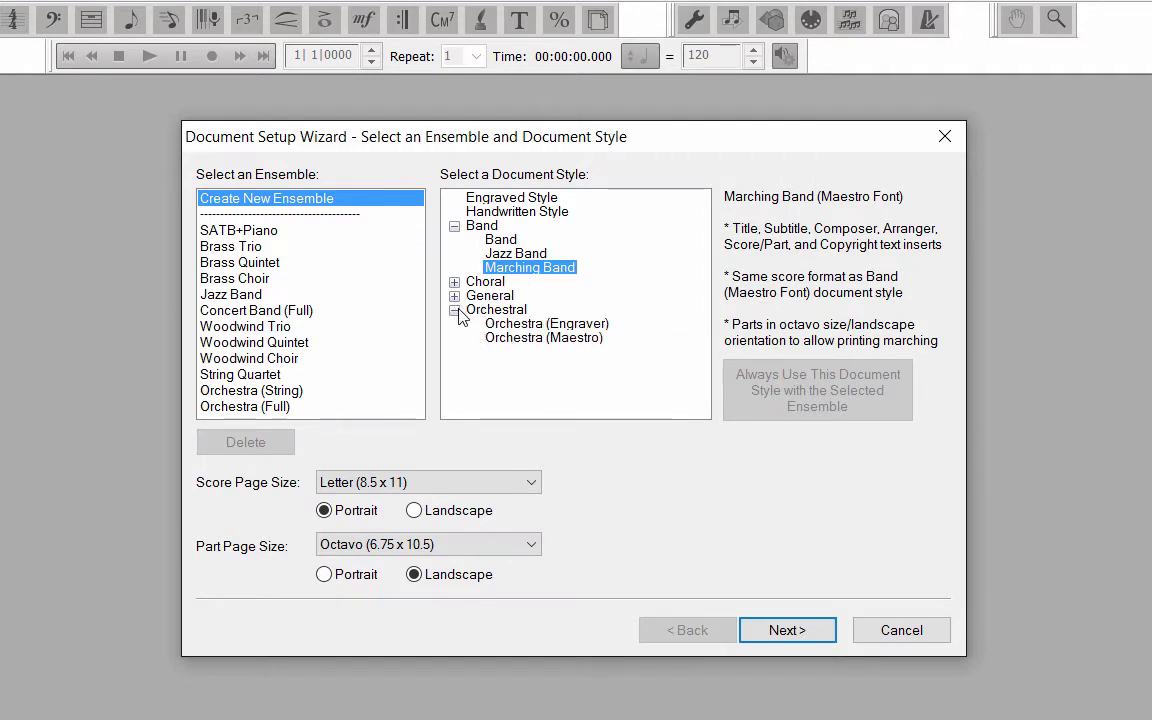
{"action": "left_click", "coordinate": [585, 340]}
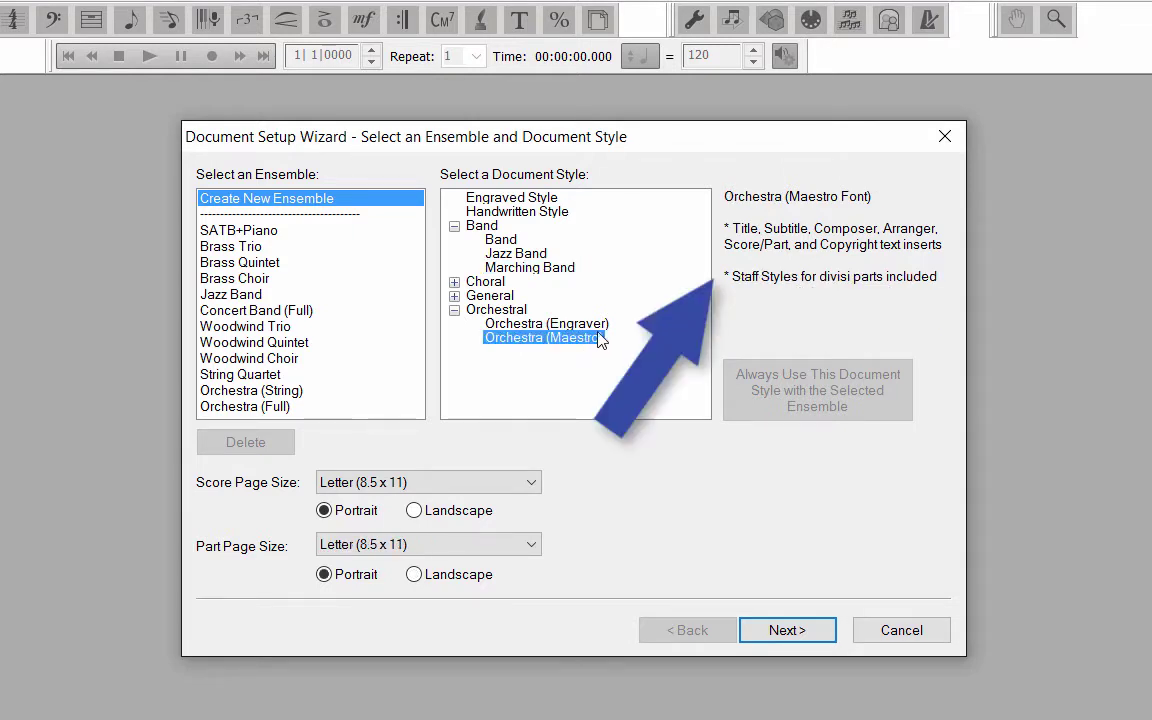
{"action": "left_click", "coordinate": [604, 323]}
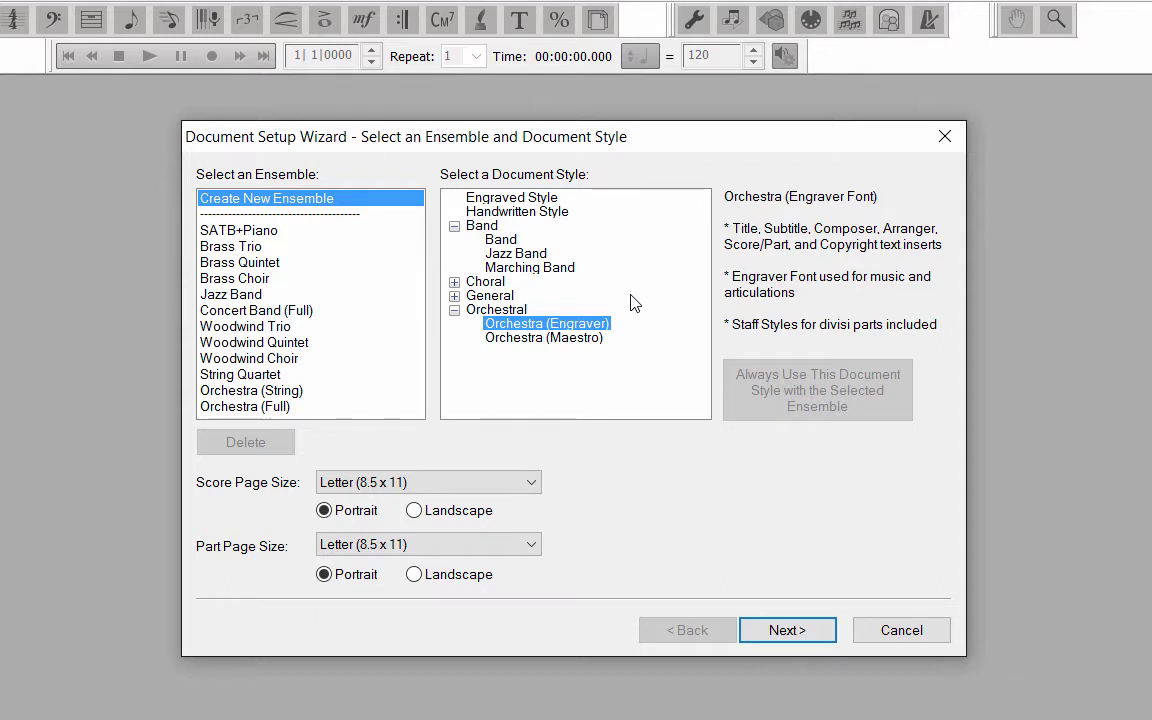
{"action": "left_click", "coordinate": [553, 200]}
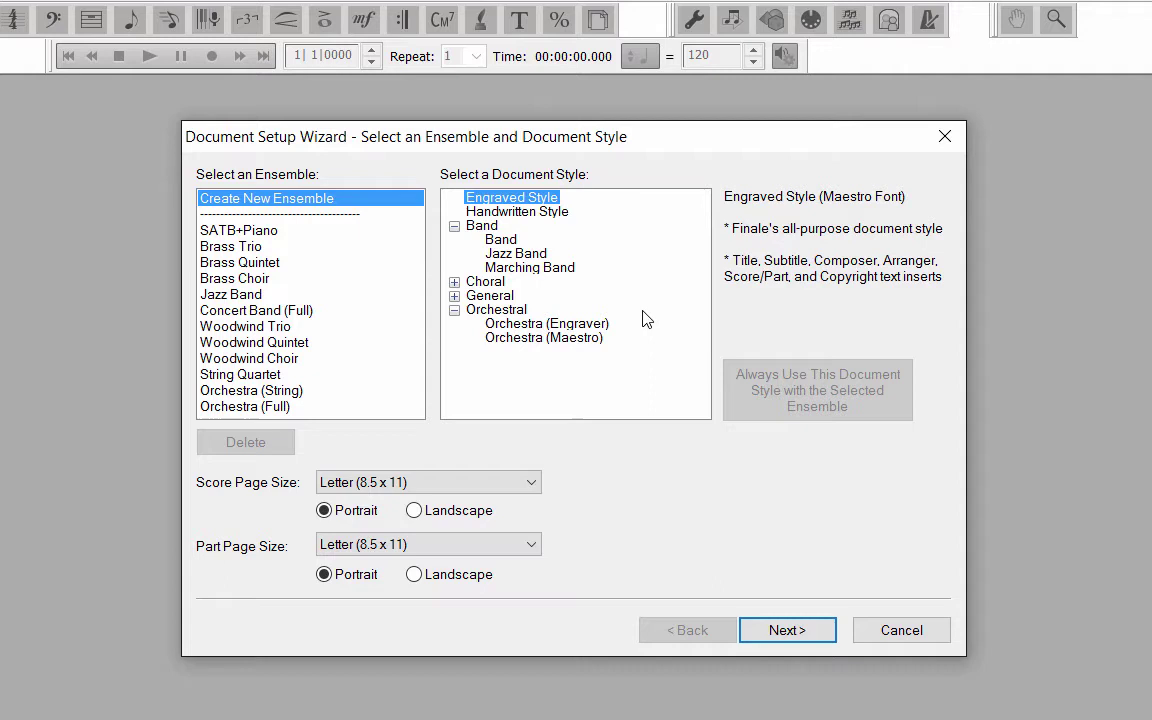
- Advance to instrument selection, try Wind Ensemble, Marching Band and Jazz, then filter to Orchestral
{"action": "left_click", "coordinate": [787, 630]}
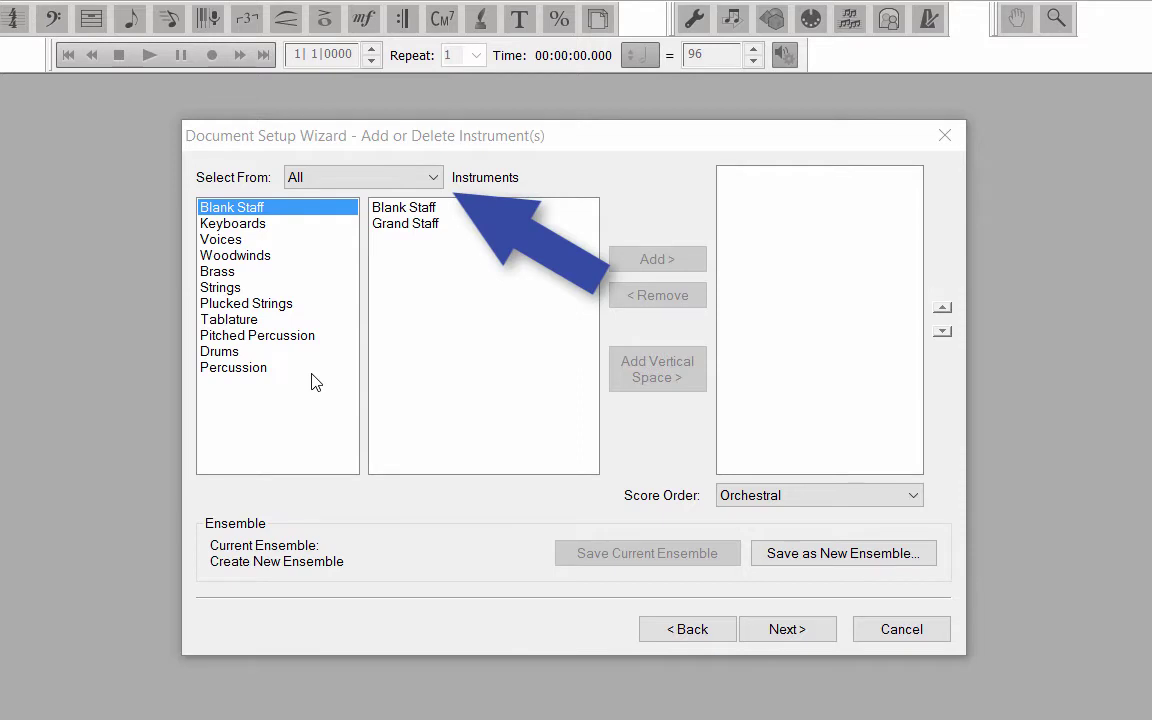
{"action": "left_click", "coordinate": [438, 179]}
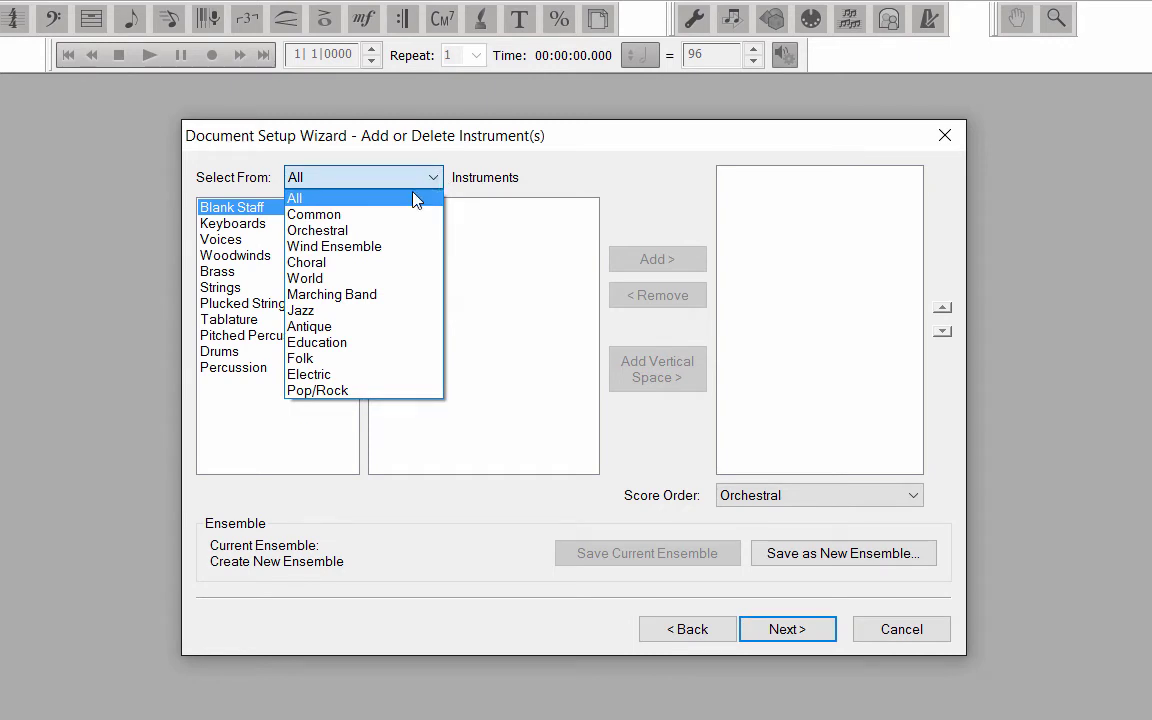
{"action": "left_click", "coordinate": [402, 232]}
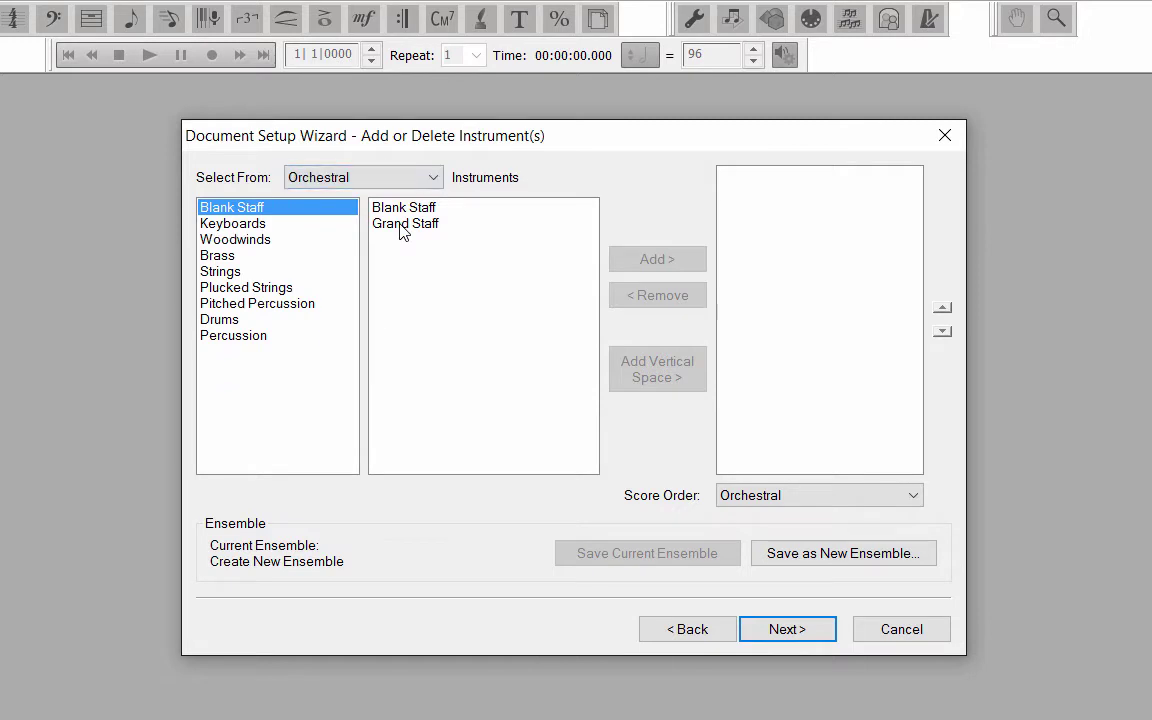
{"action": "left_click", "coordinate": [435, 181]}
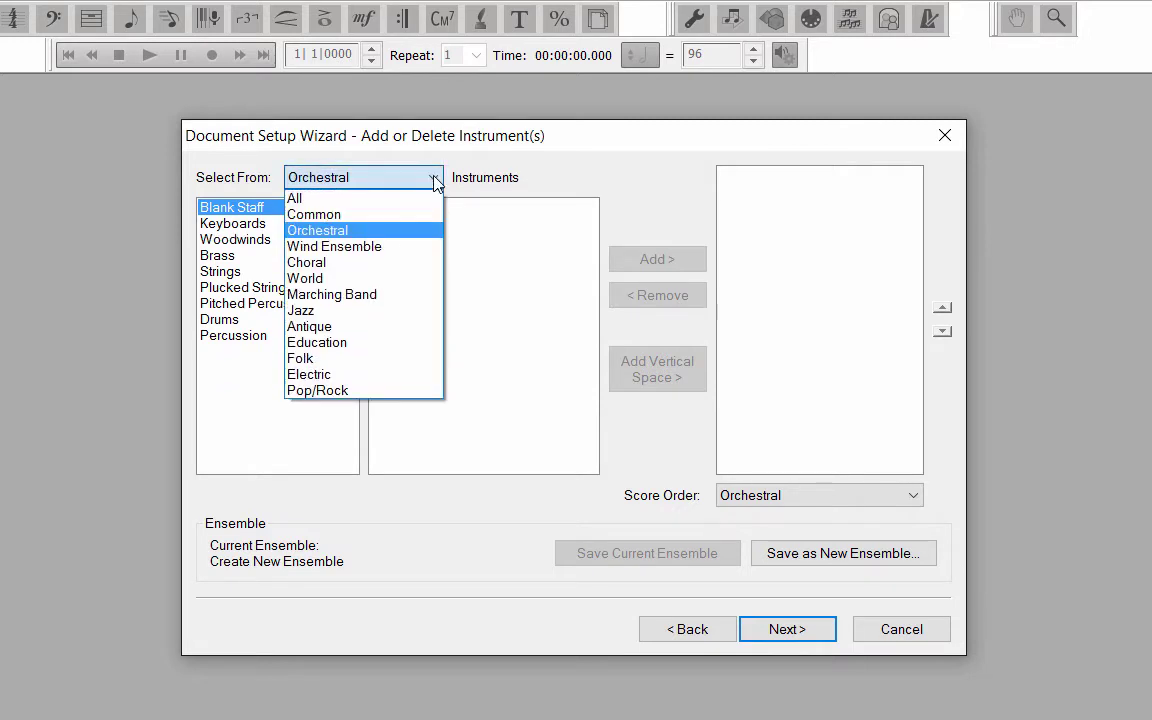
{"action": "left_click", "coordinate": [409, 248]}
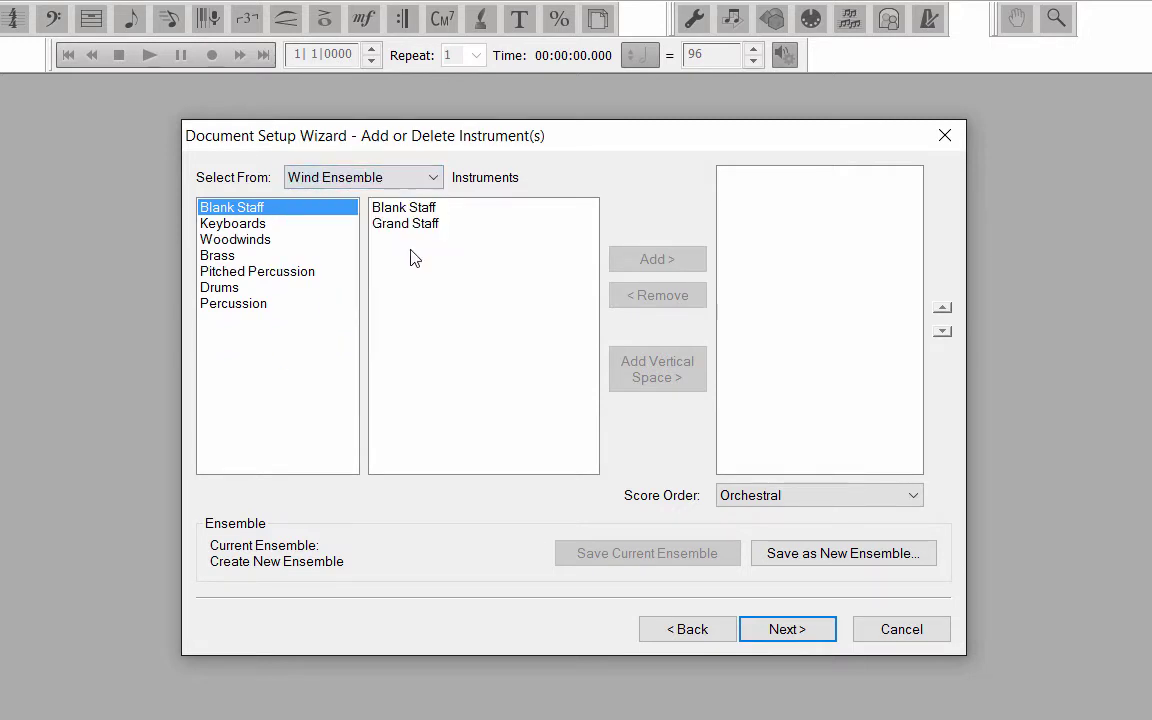
{"action": "left_click", "coordinate": [432, 179]}
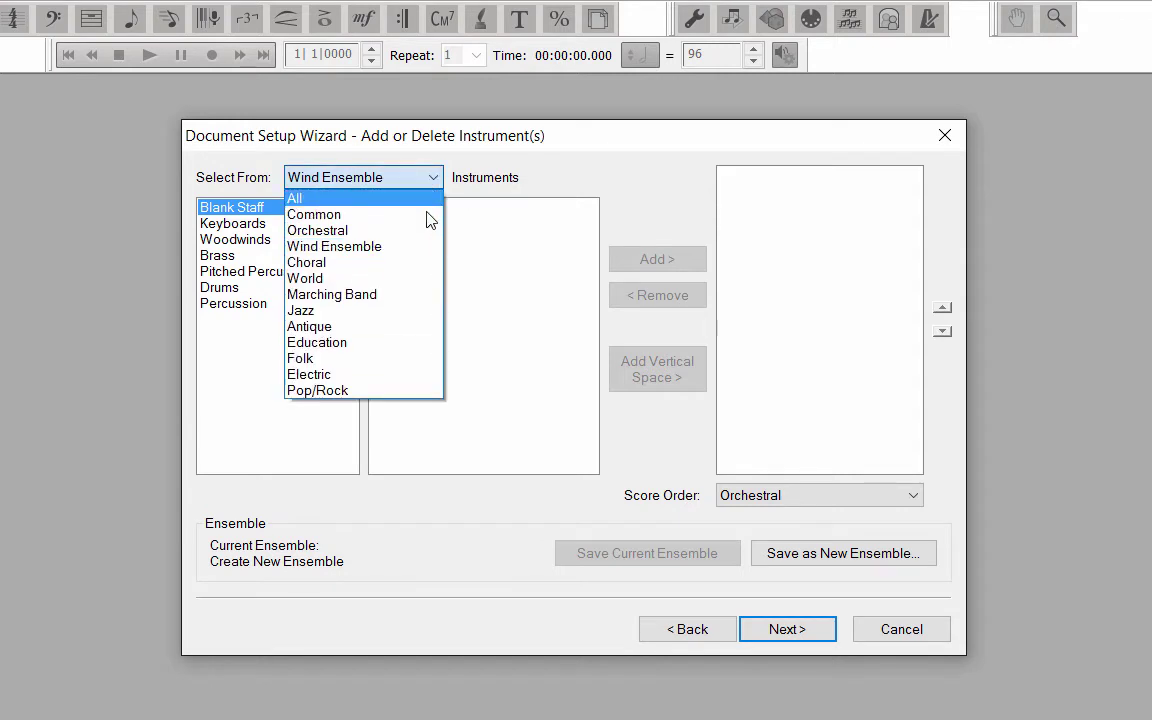
{"action": "left_click", "coordinate": [404, 294]}
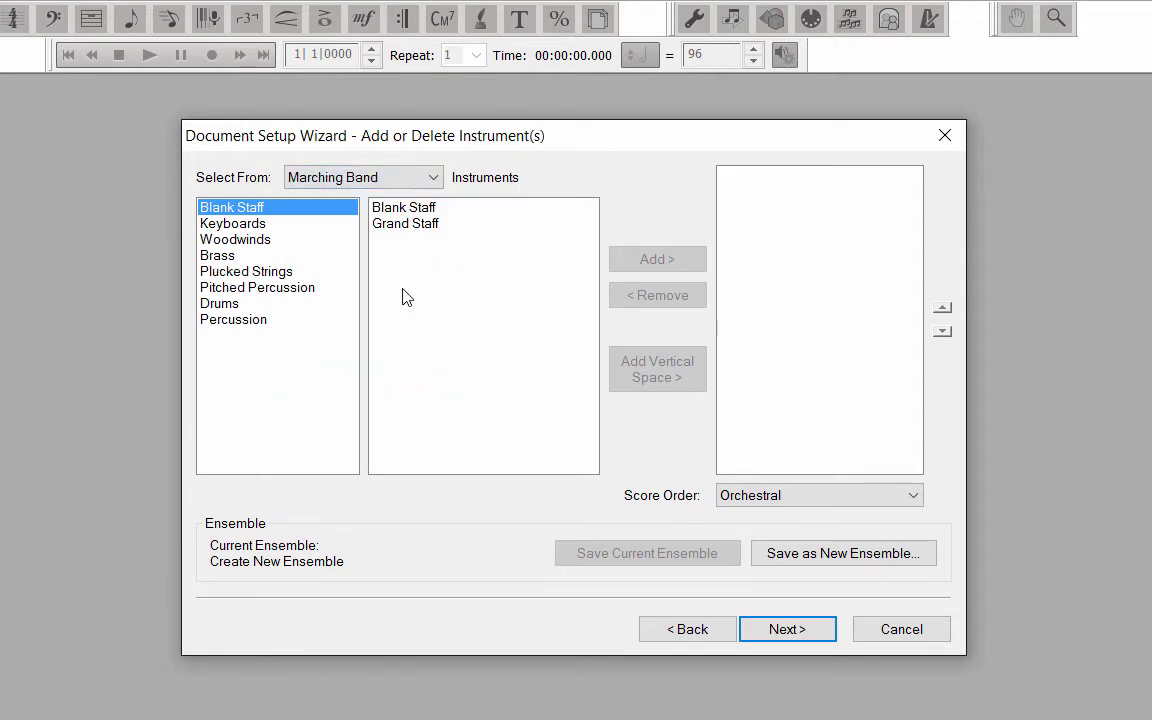
{"action": "left_click", "coordinate": [395, 178]}
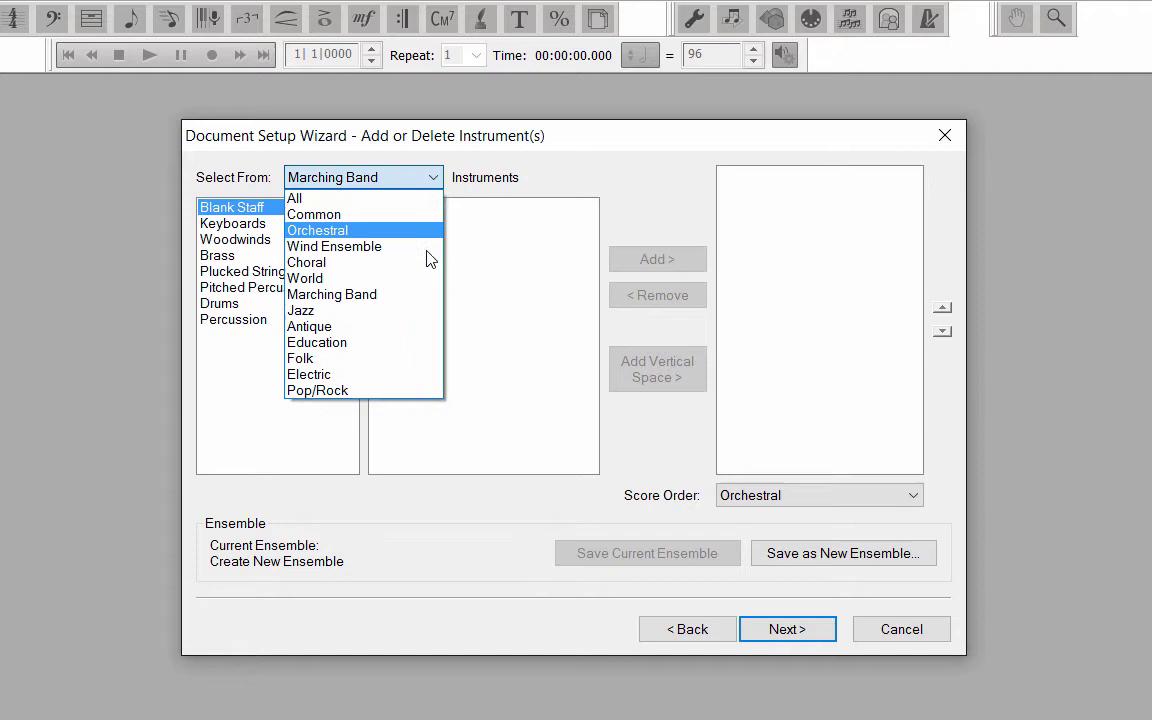
{"action": "left_click", "coordinate": [410, 310]}
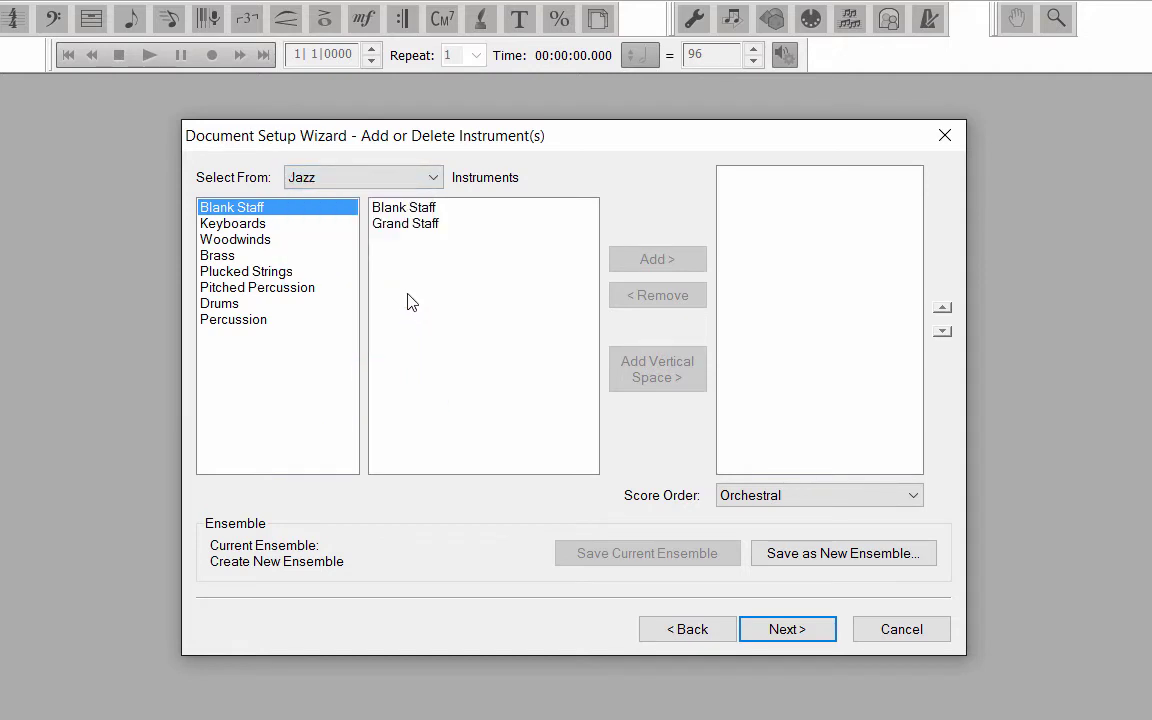
{"action": "left_click", "coordinate": [433, 178]}
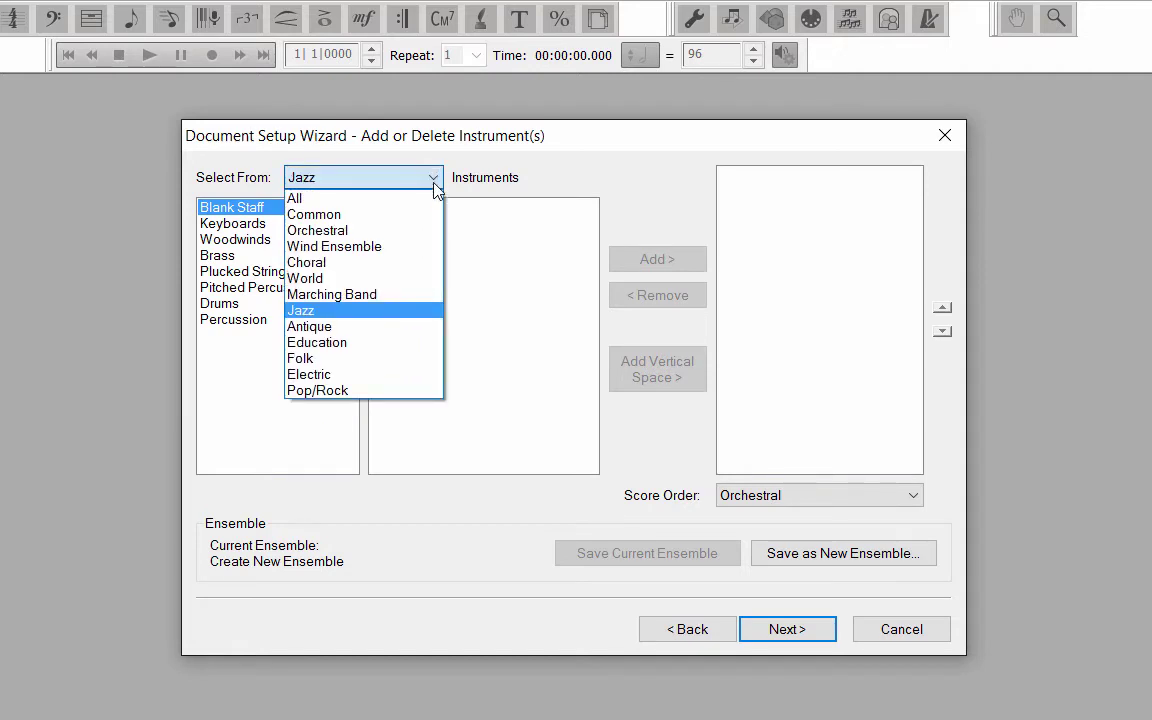
{"action": "left_click", "coordinate": [427, 231]}
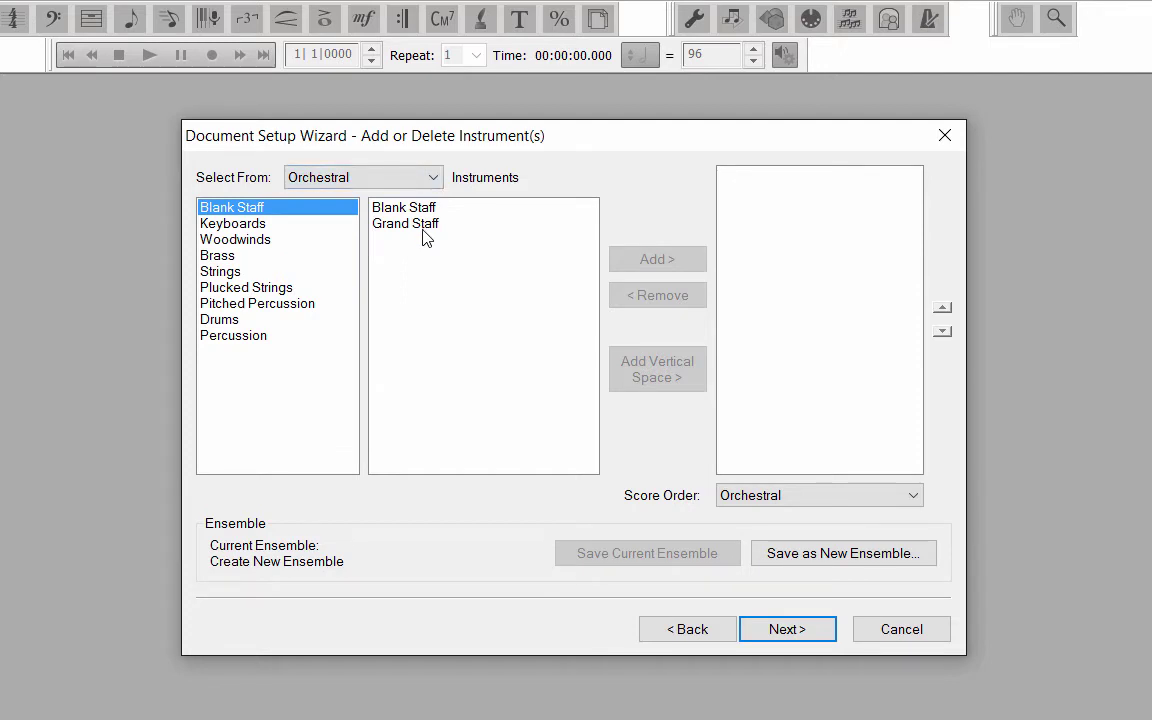
- Add Violin, Violin, Viola and Cello from the Strings category to the score
{"action": "left_click", "coordinate": [230, 277]}
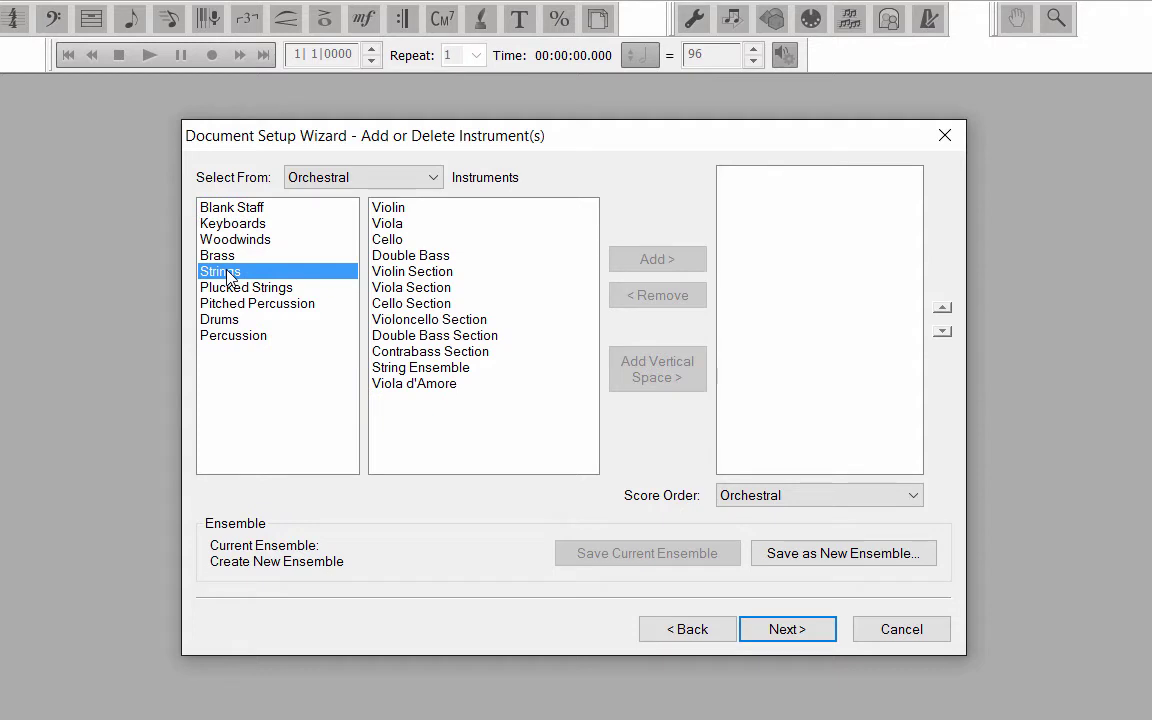
{"action": "double_click", "coordinate": [398, 209]}
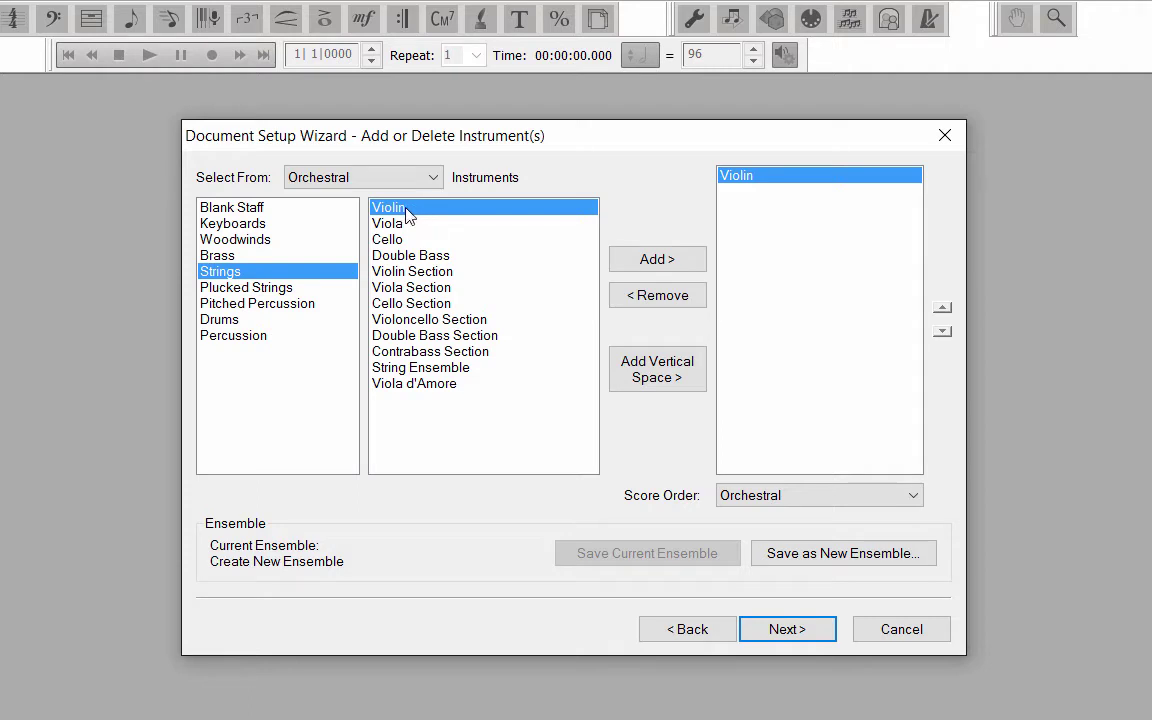
{"action": "double_click", "coordinate": [407, 215]}
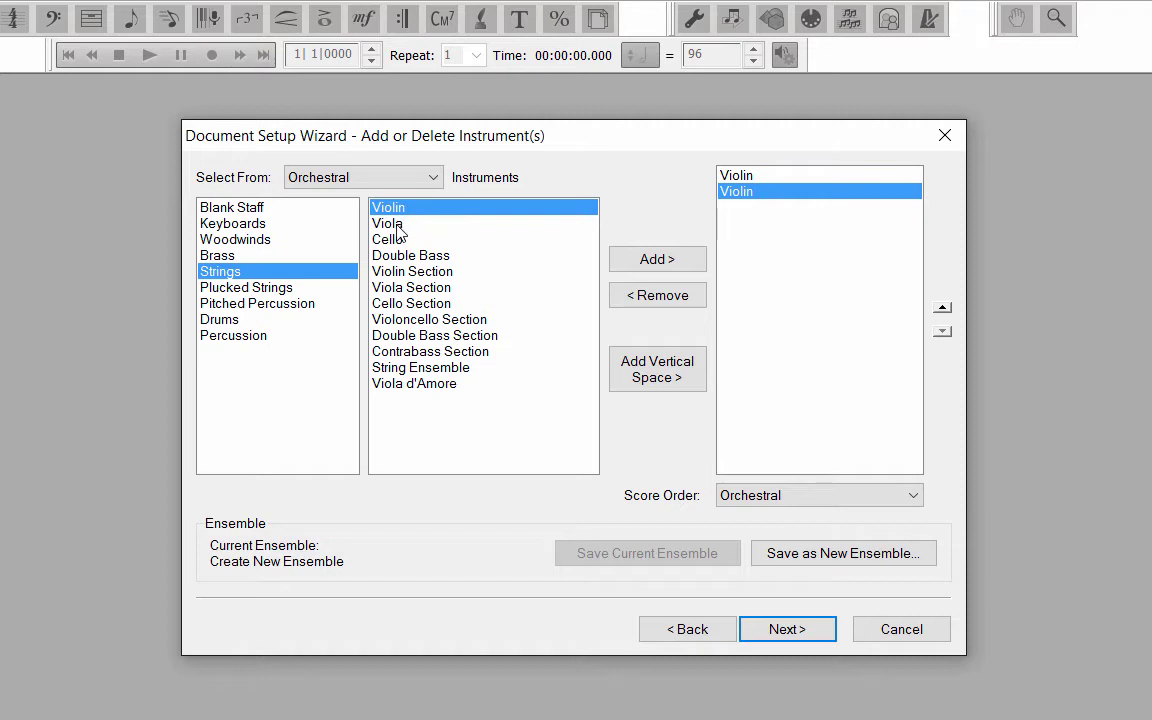
{"action": "double_click", "coordinate": [398, 227]}
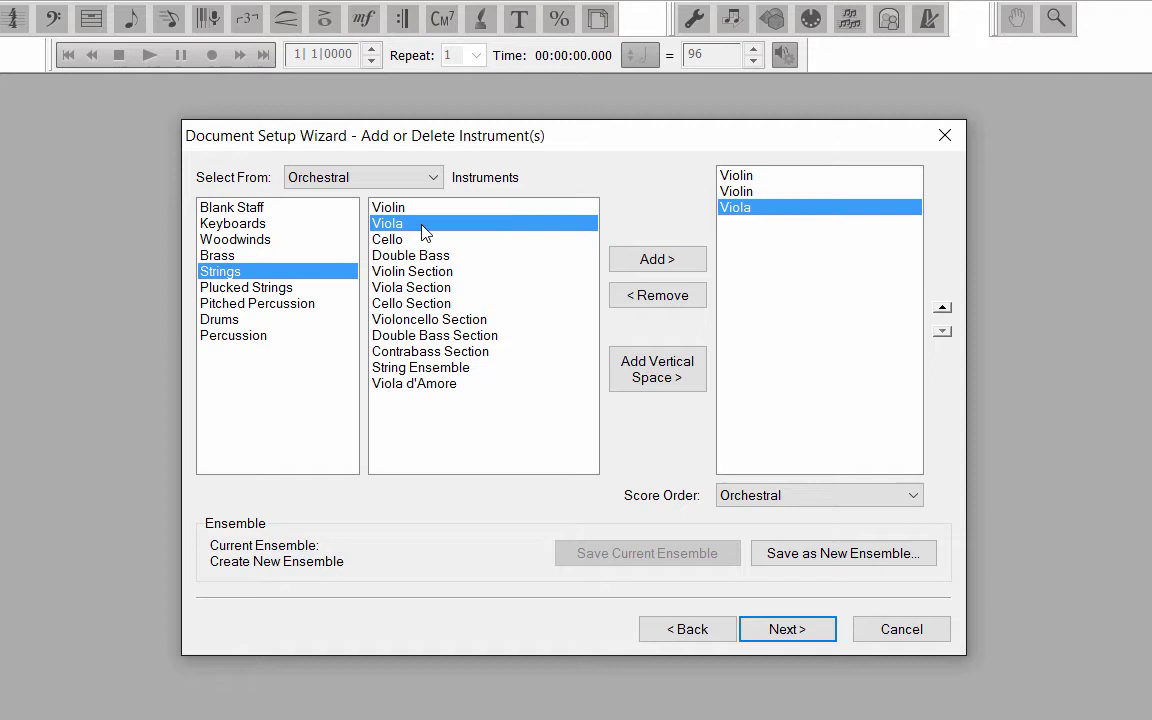
{"action": "left_click", "coordinate": [396, 243]}
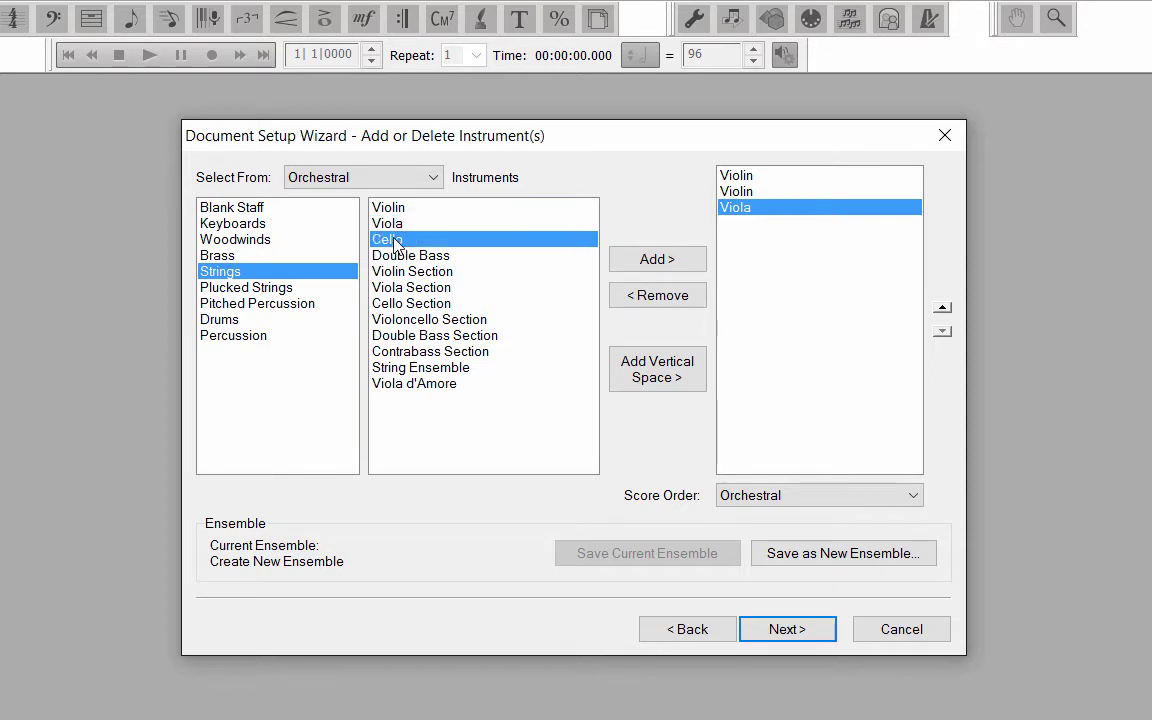
{"action": "double_click", "coordinate": [396, 243]}
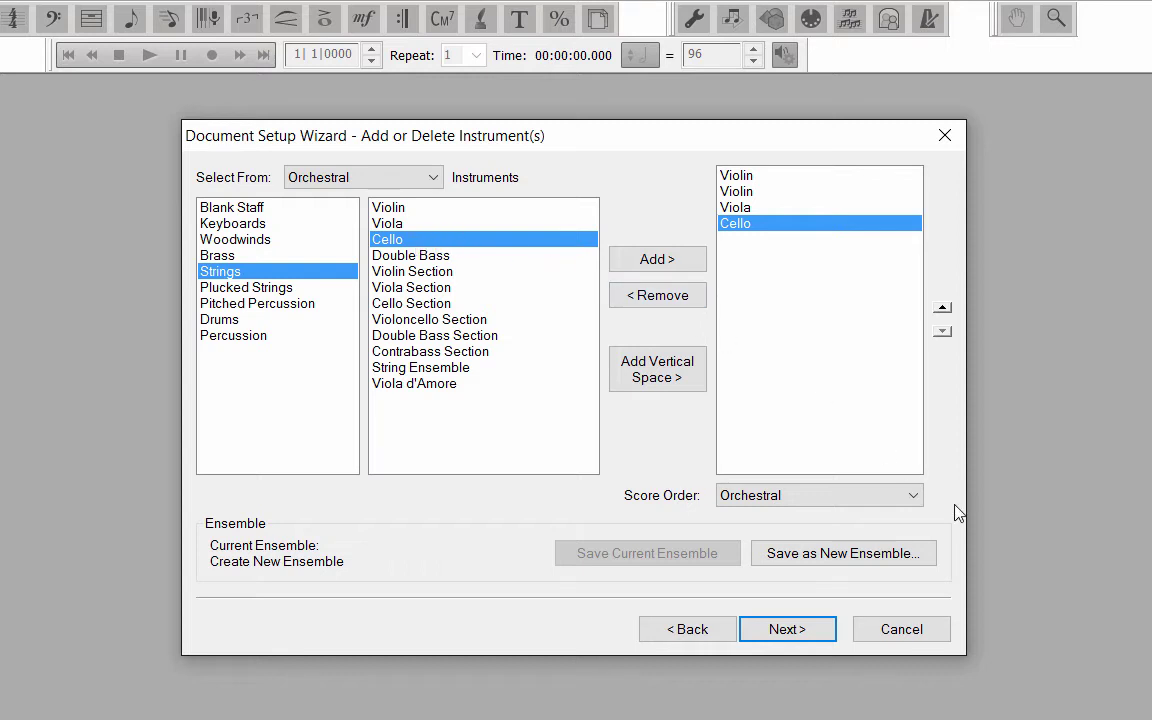
{"action": "left_click", "coordinate": [913, 499]}
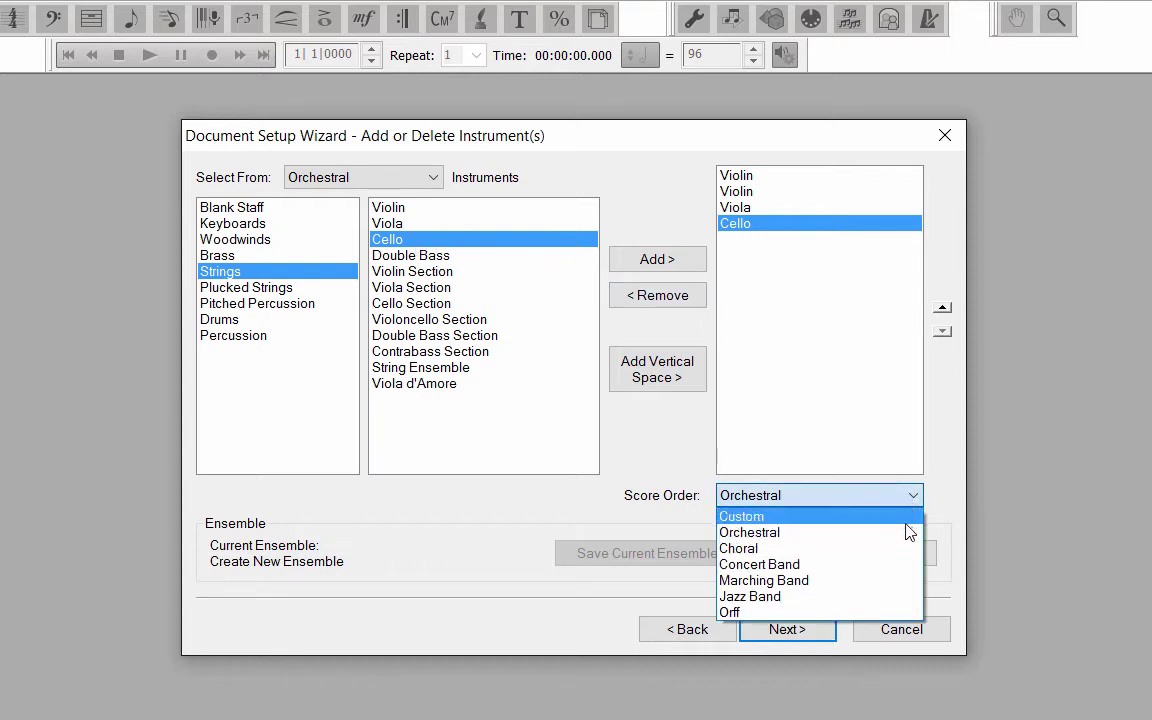
{"action": "left_click", "coordinate": [906, 533]}
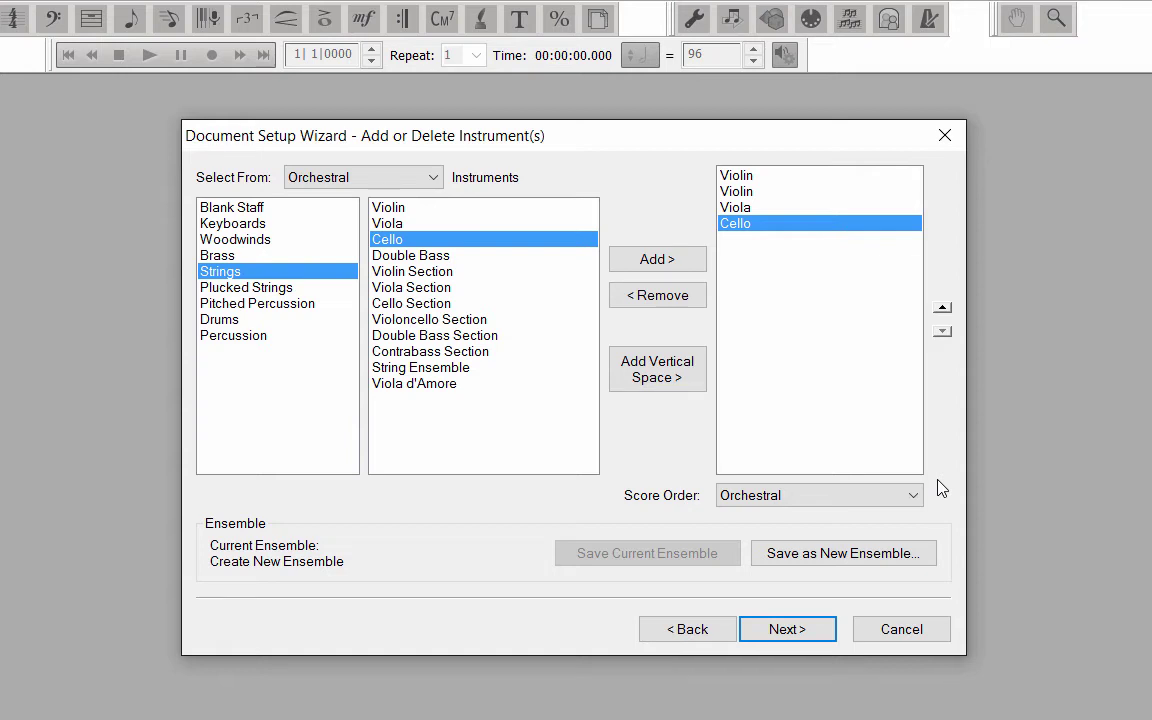
- Enter title 'Symphony No. 28 in G Major (K. 200)', subtitle 'IV' and the composer's name
{"action": "left_click", "coordinate": [790, 630]}
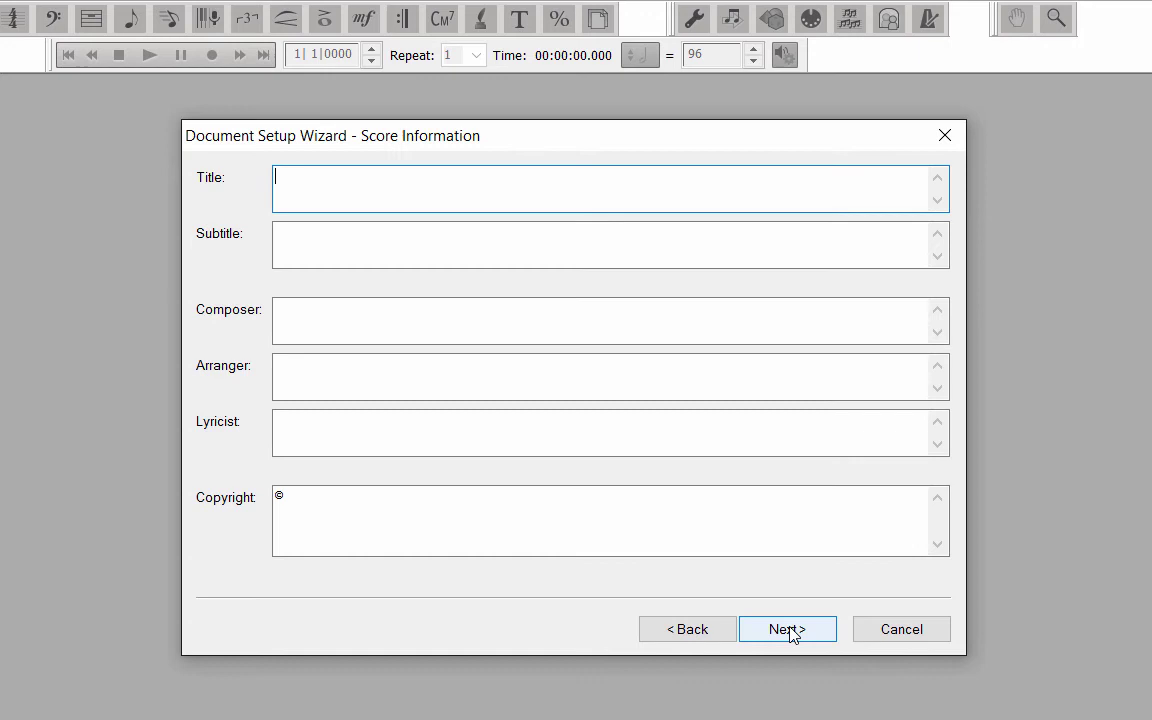
{"action": "type", "text": "Symph"}
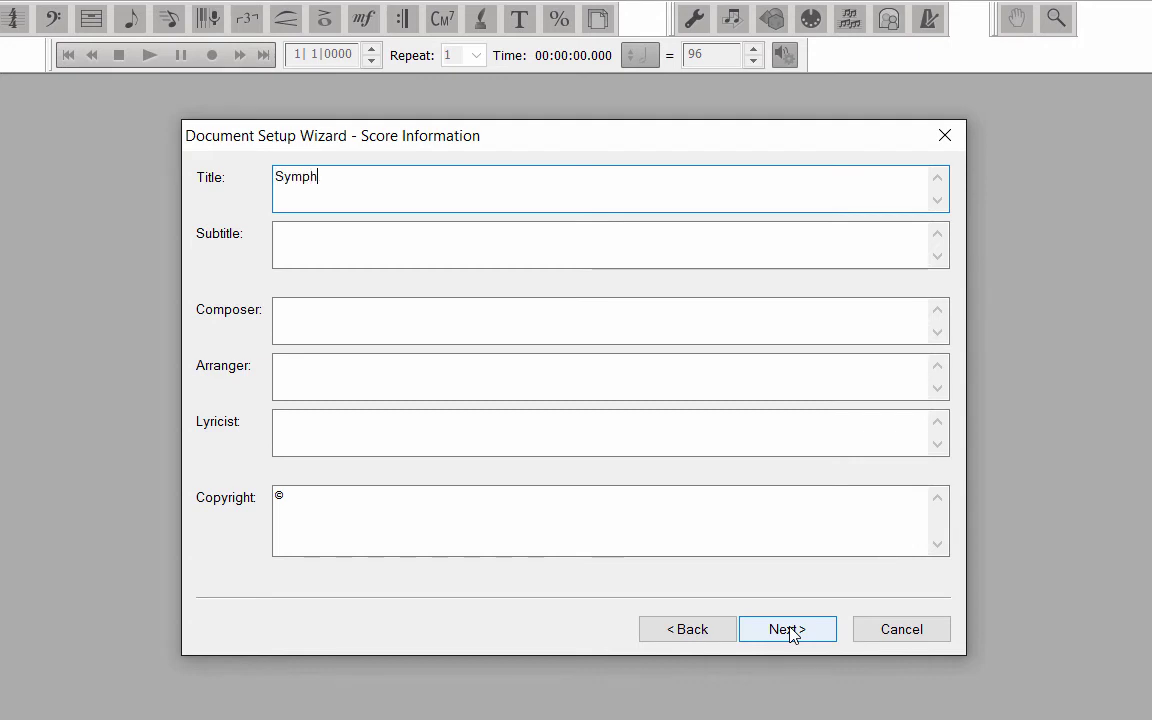
{"action": "type", "text": "ony No"}
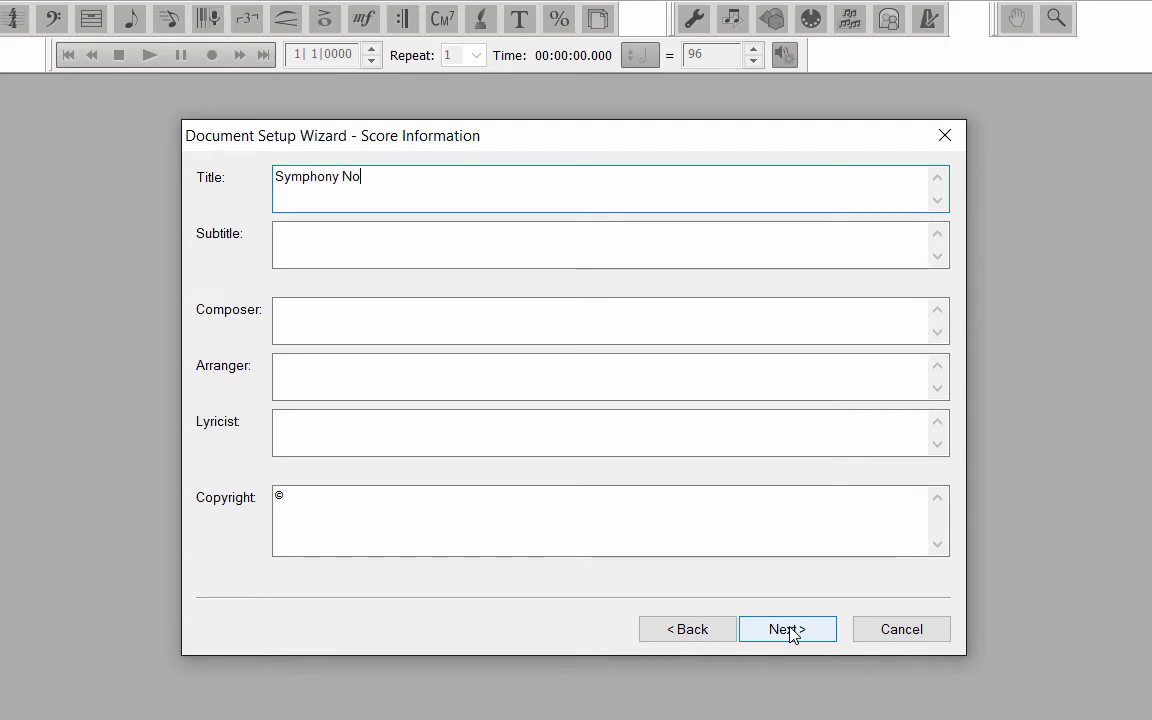
{"action": "type", "text": ". 28 "}
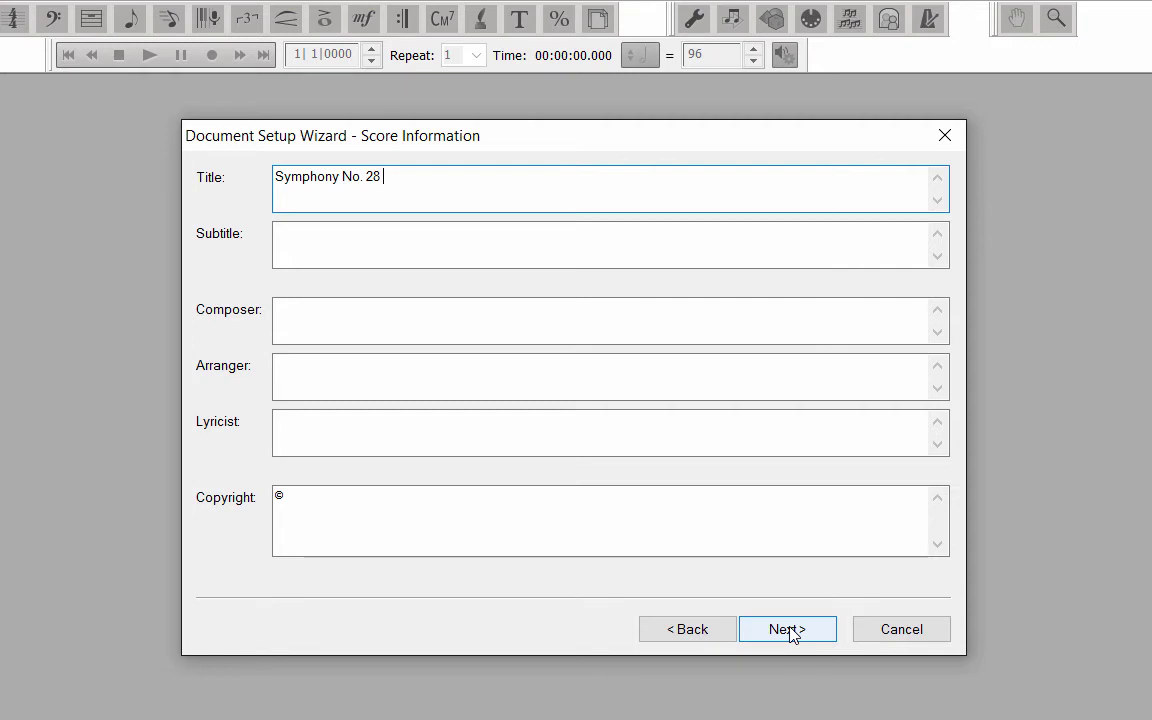
{"action": "type", "text": "in G Major (K. 20"}
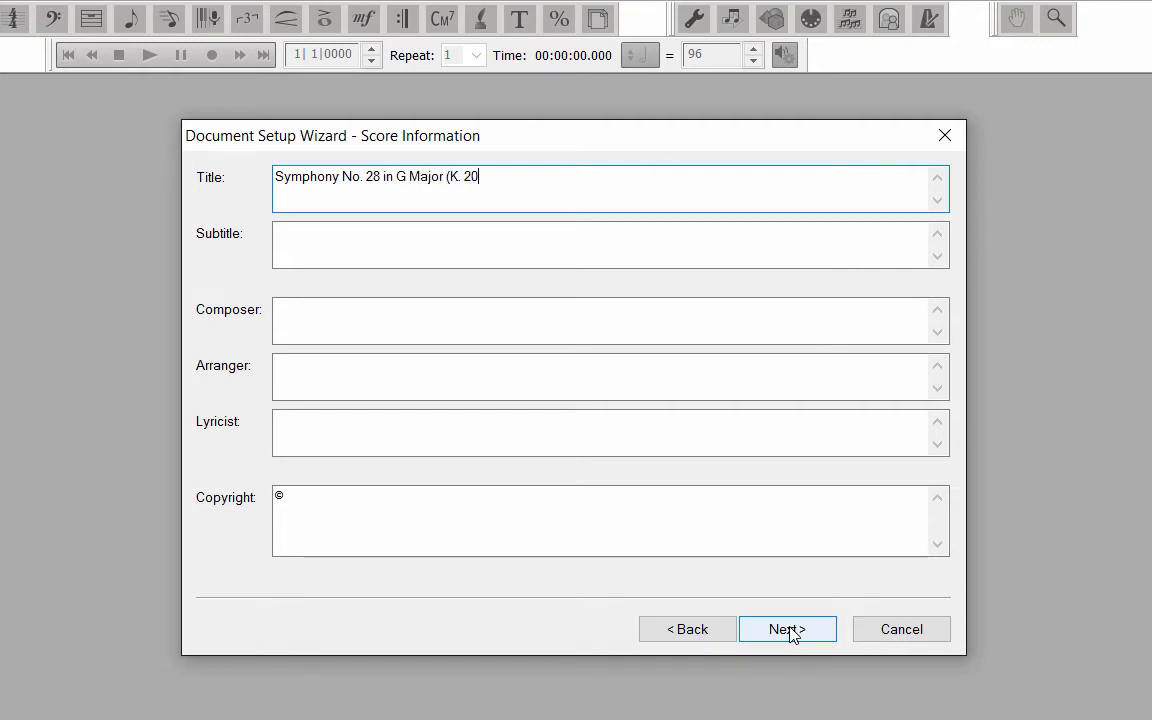
{"action": "type", "text": "0)"}
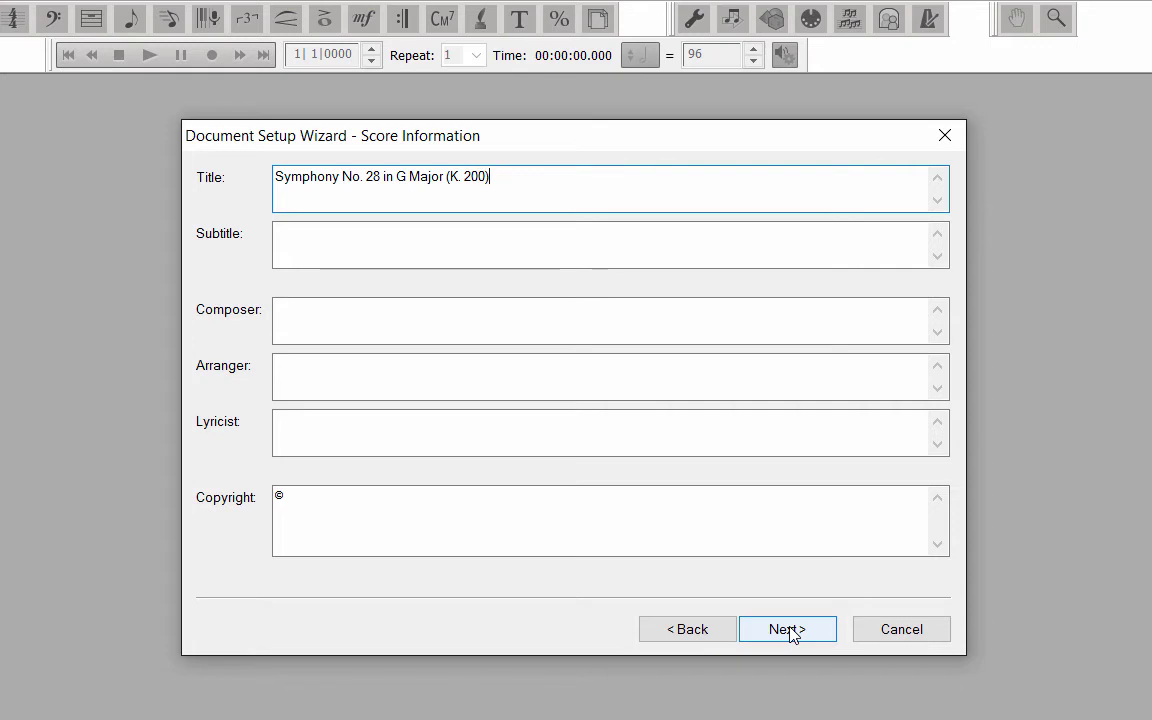
{"action": "key", "text": "Tab"}
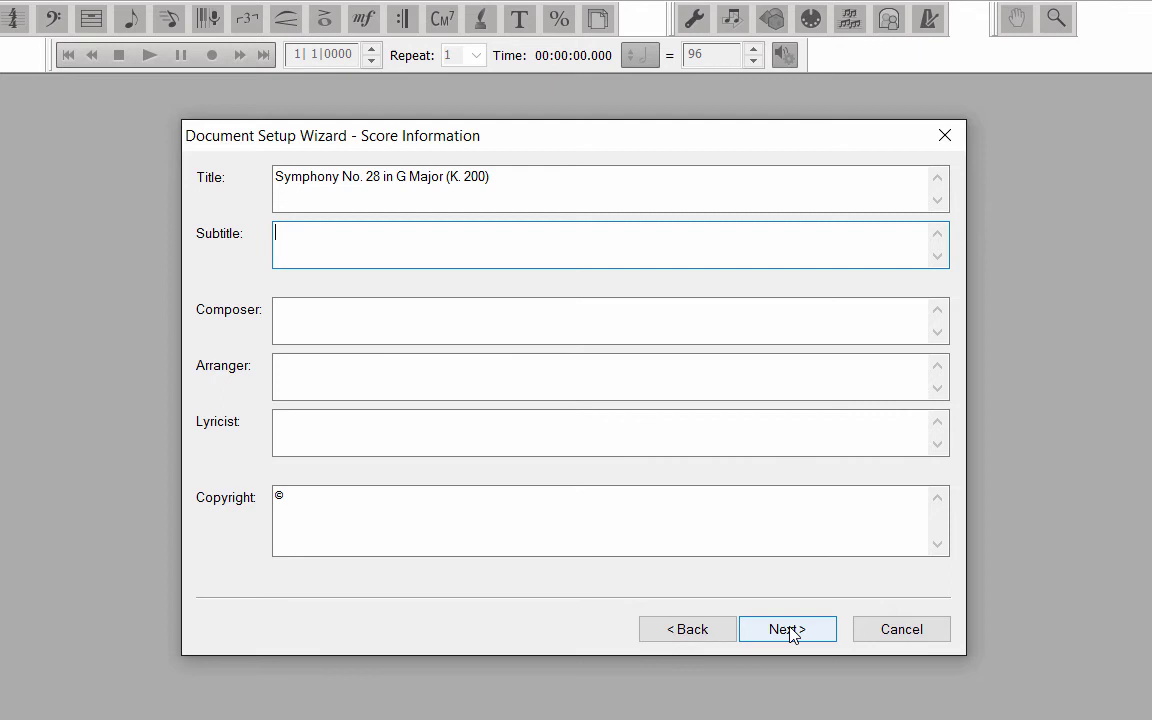
{"action": "type", "text": "IV"}
{"action": "key", "text": "Tab"}
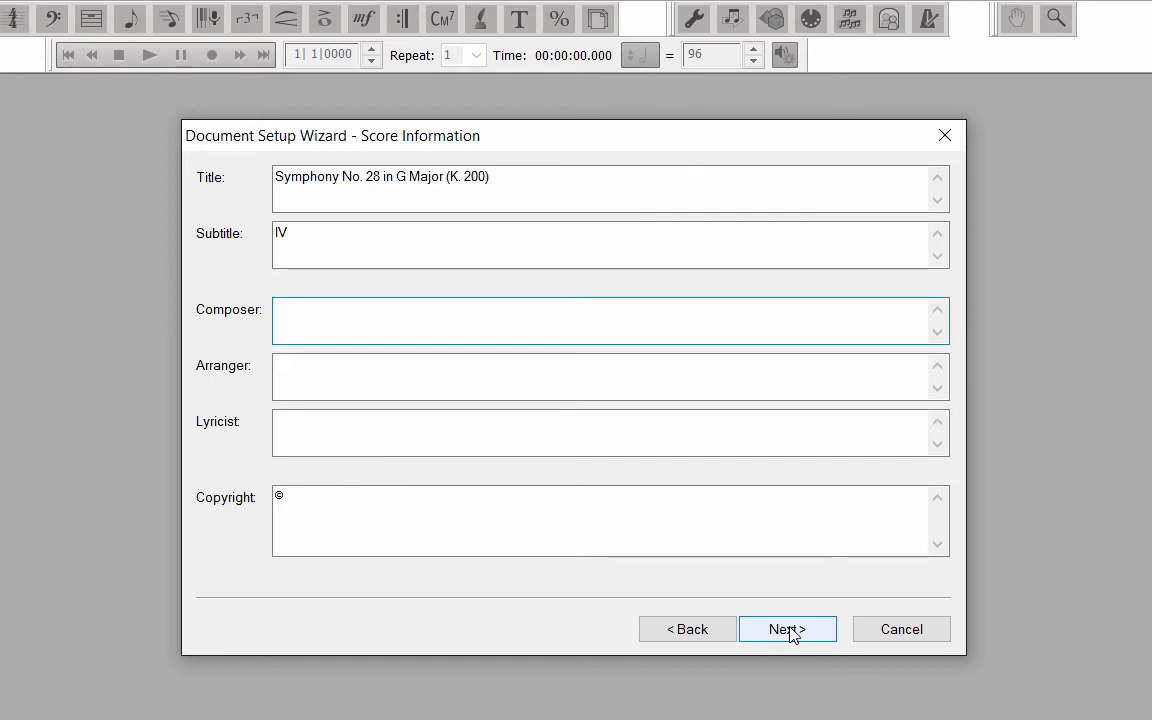
{"action": "type", "text": "W. A. Mozart"}
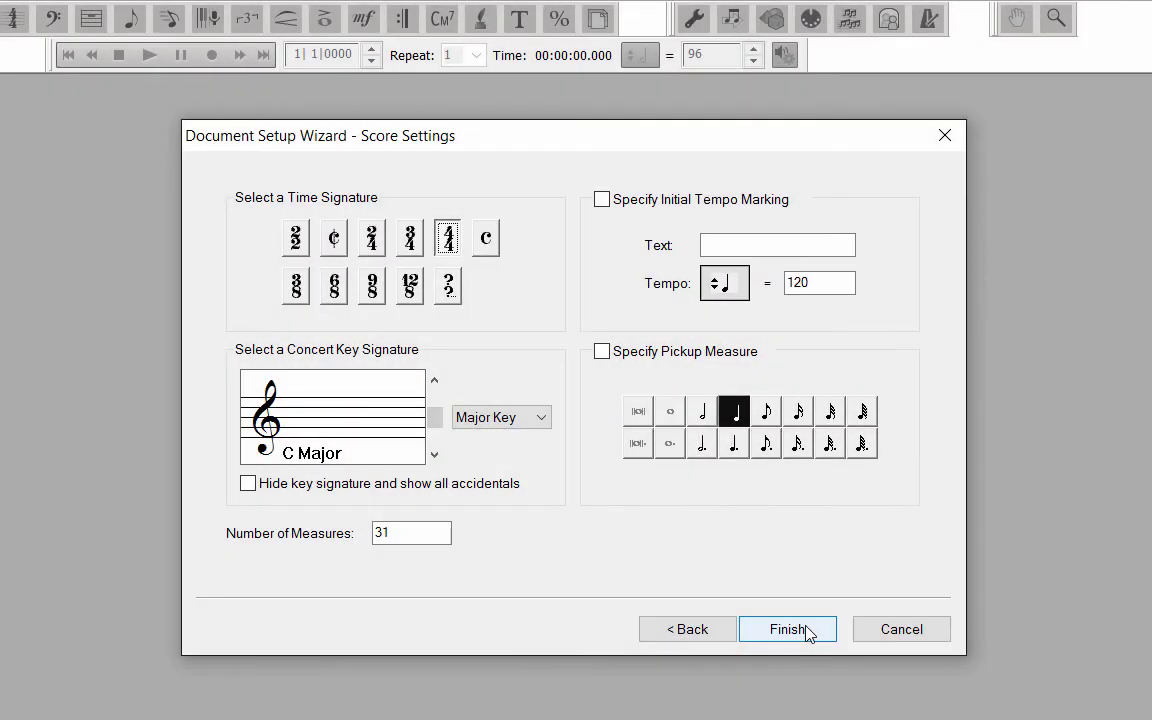
- Choose cut time, the G Major key signature and 12 measures
{"action": "left_click", "coordinate": [334, 238]}
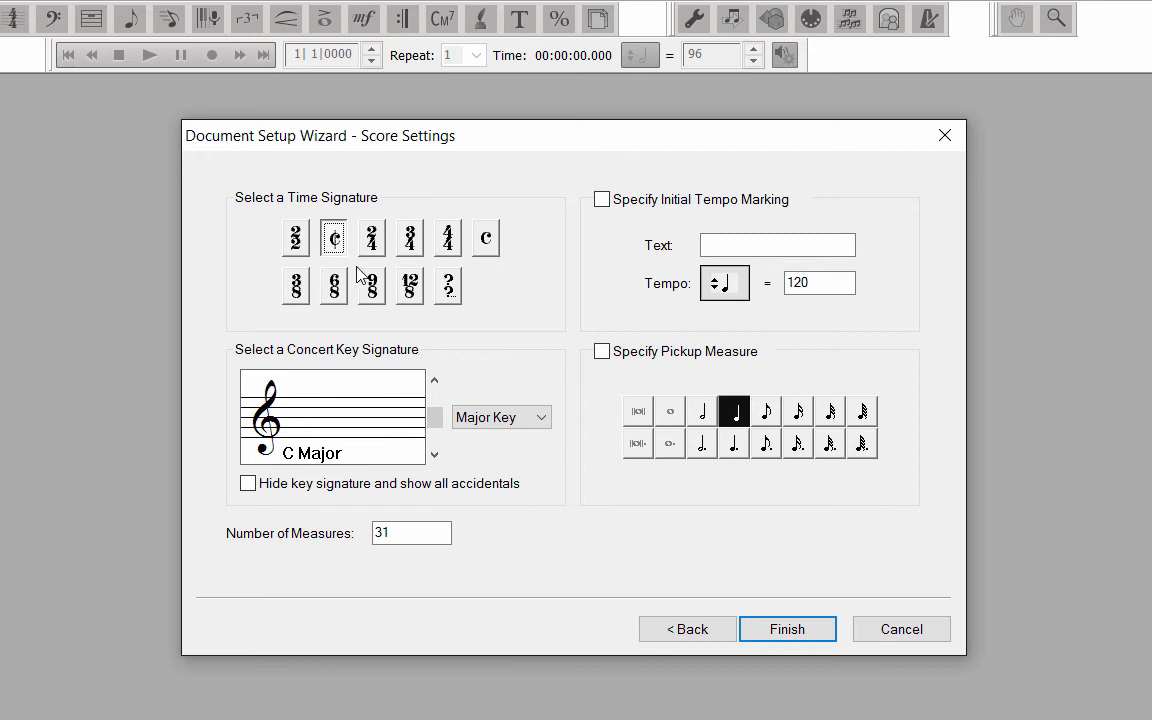
{"action": "left_click", "coordinate": [435, 382]}
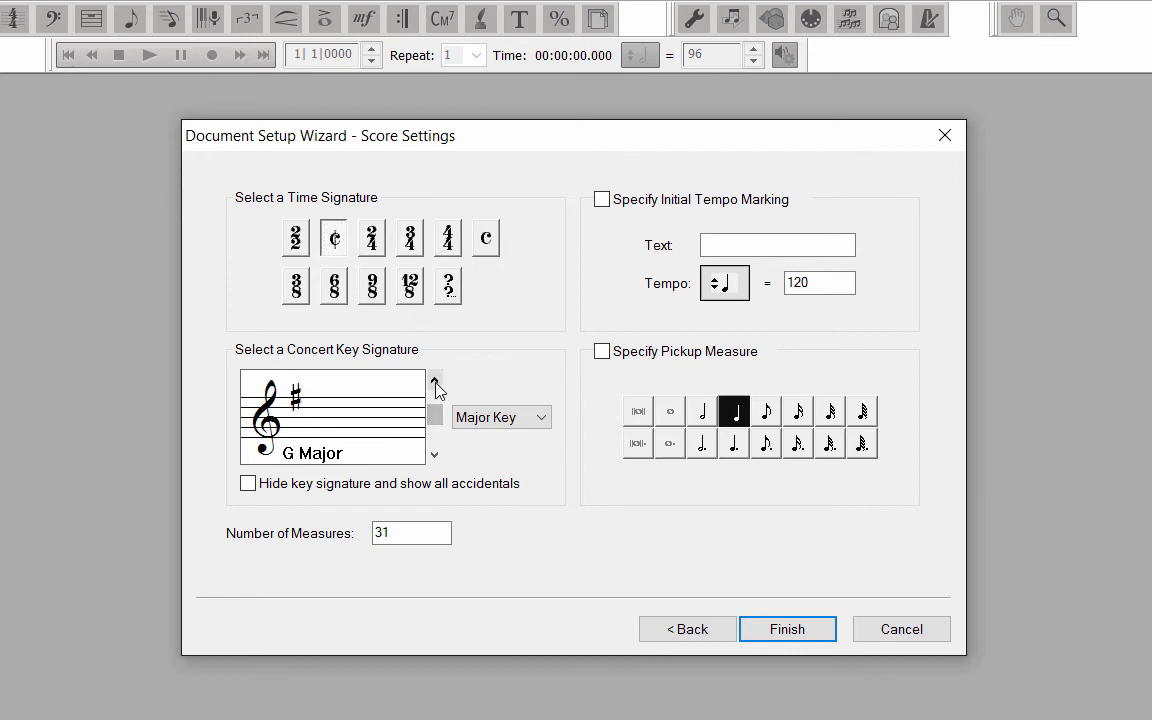
{"action": "double_click", "coordinate": [391, 536]}
{"action": "type", "text": "12"}
- Set the initial tempo marking to Presto with half note = 96
{"action": "left_click", "coordinate": [738, 246]}
{"action": "type", "text": "Presto"}
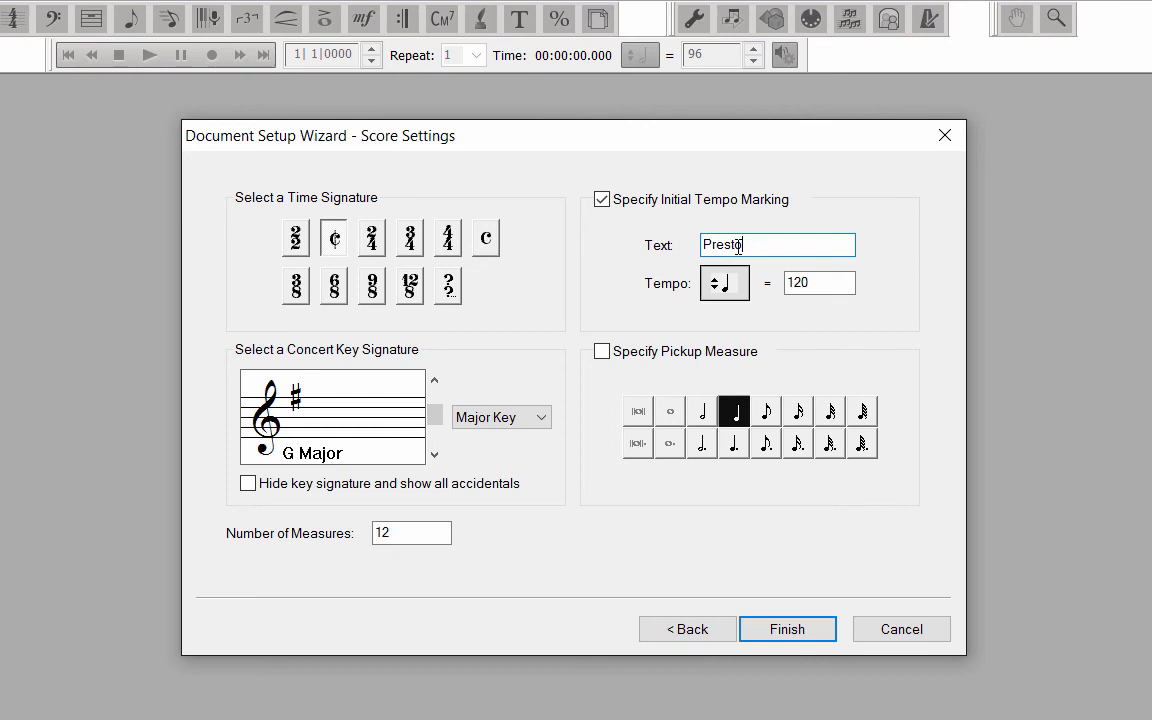
{"action": "left_click", "coordinate": [730, 287]}
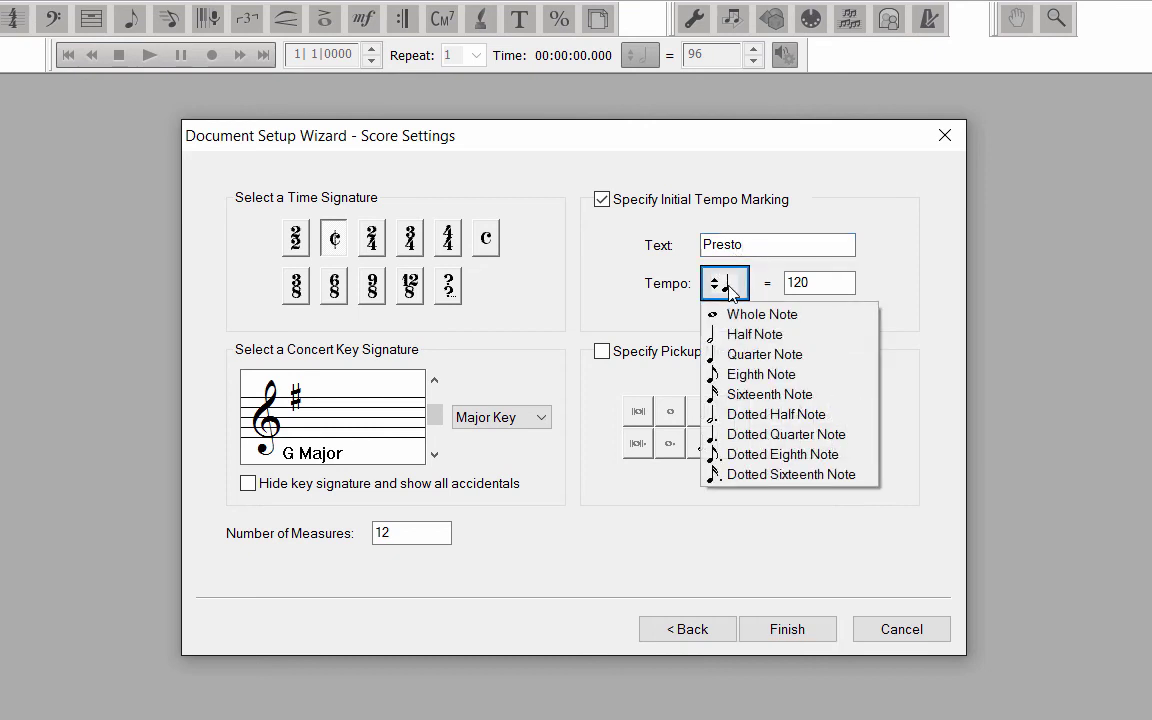
{"action": "left_click", "coordinate": [745, 334]}
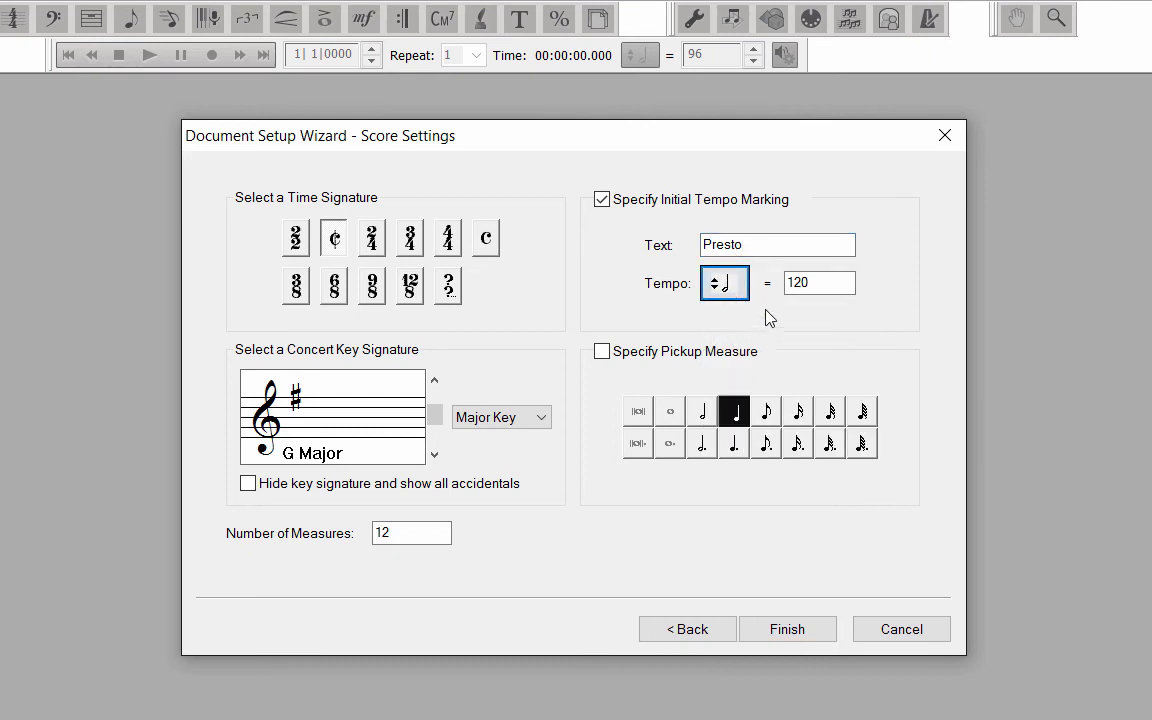
{"action": "left_click_drag", "start_coordinate": [841, 285], "coordinate": [777, 287]}
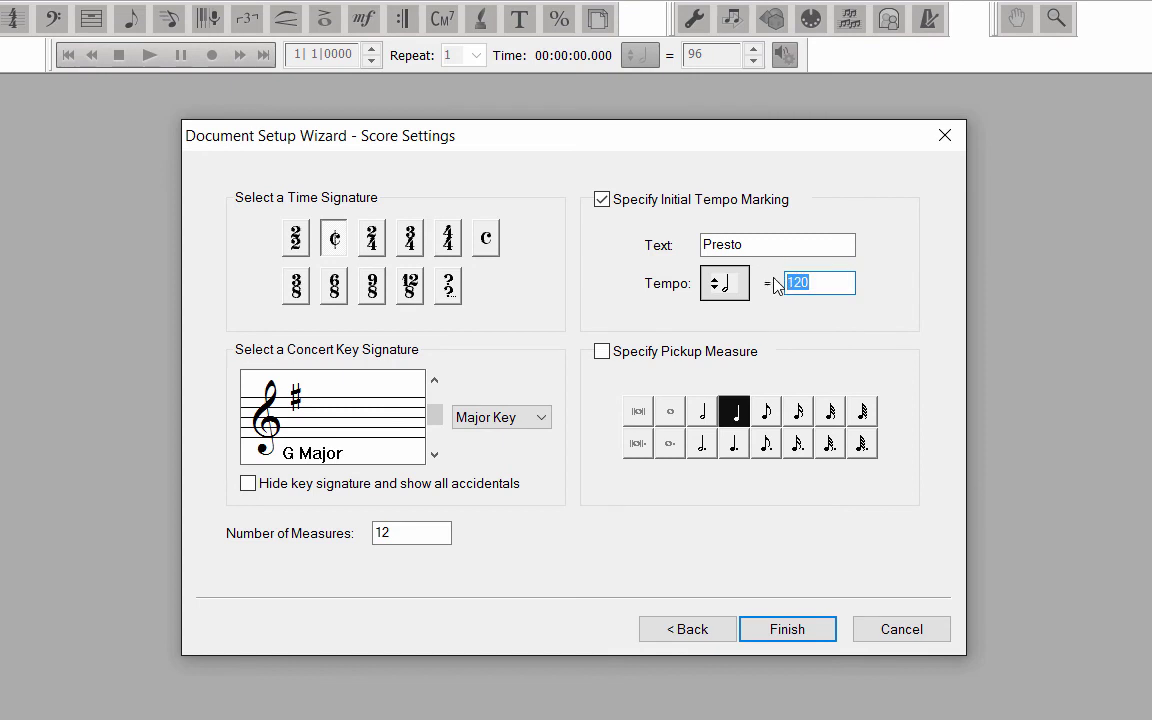
{"action": "type", "text": "96"}
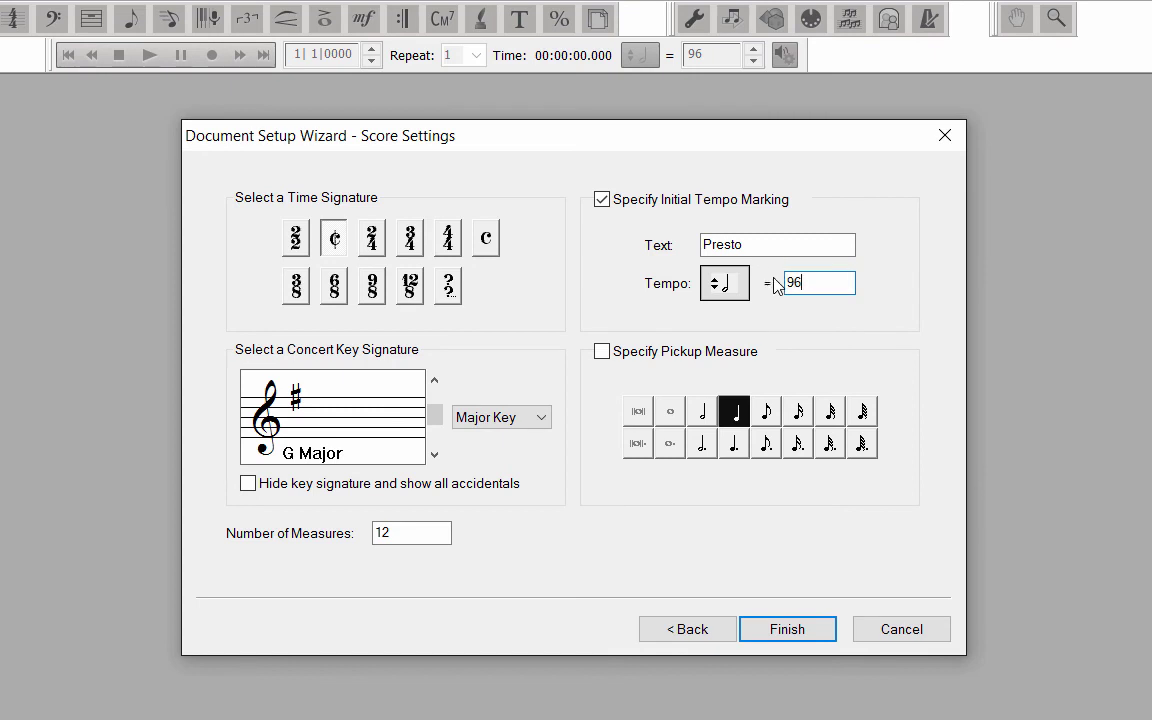